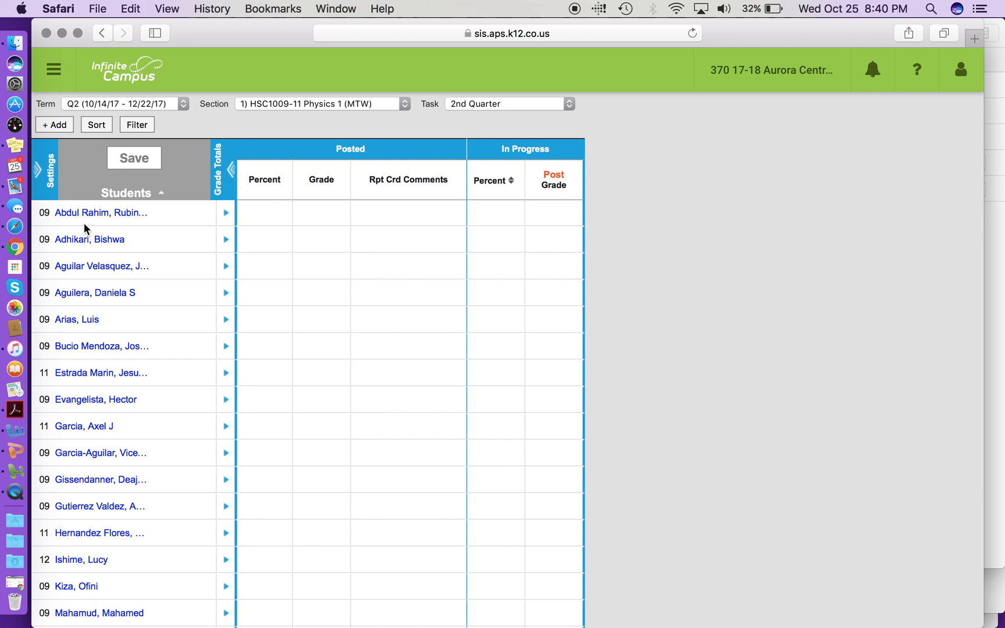
Switch the grade book to section 0) HSC1009-99 Physics 1, keeping term Q2 and the 2nd Quarter task
click(303, 104)
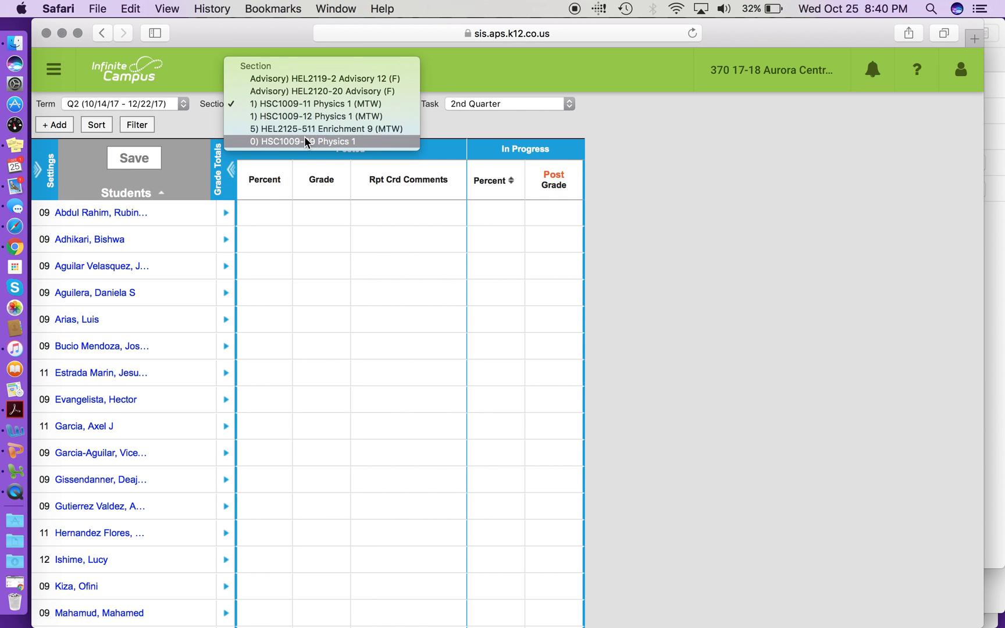
click(305, 139)
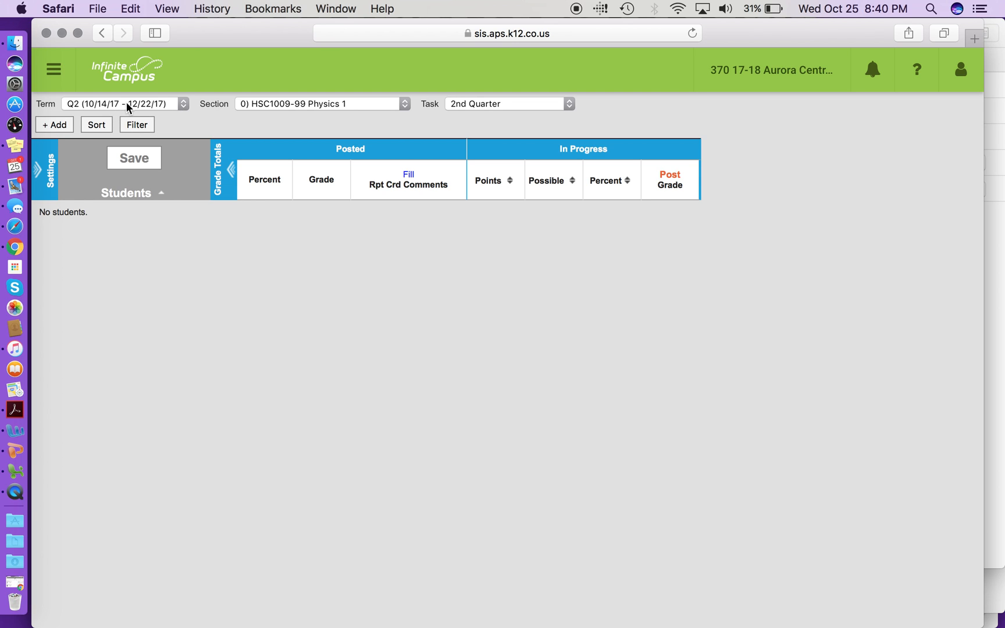
click(183, 104)
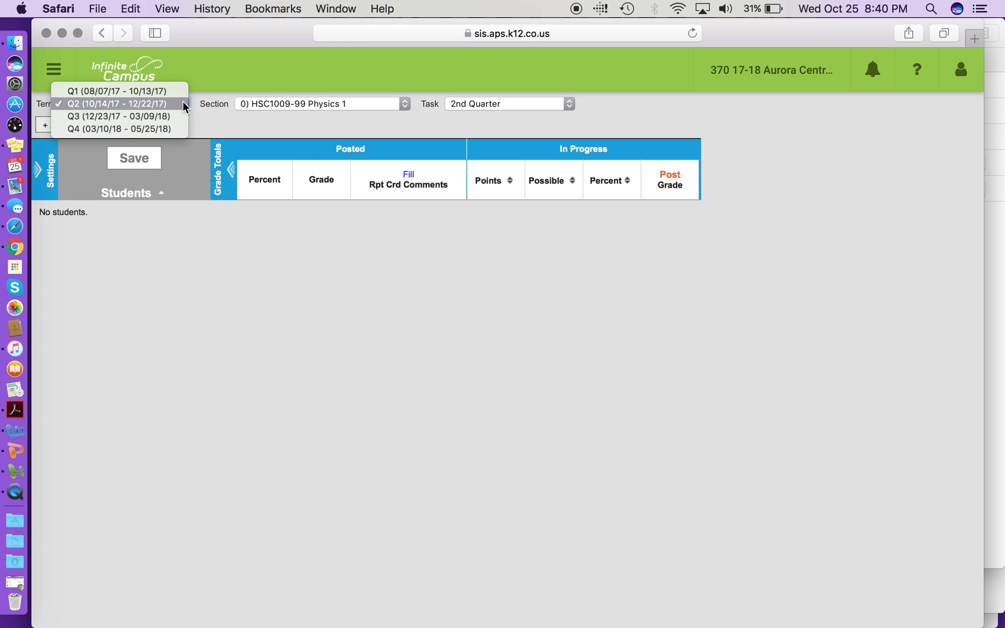
click(183, 102)
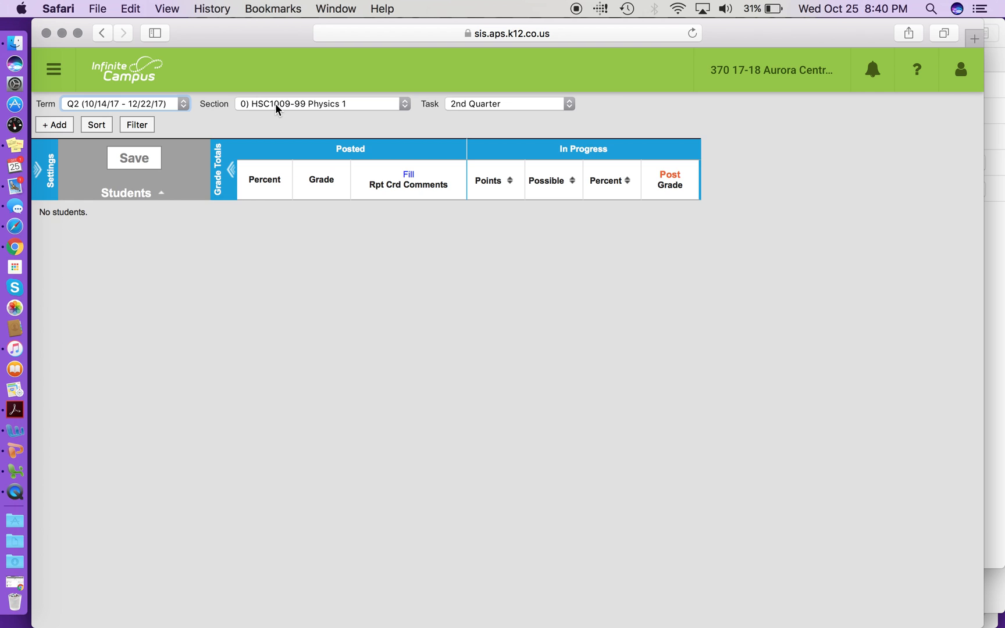
click(492, 104)
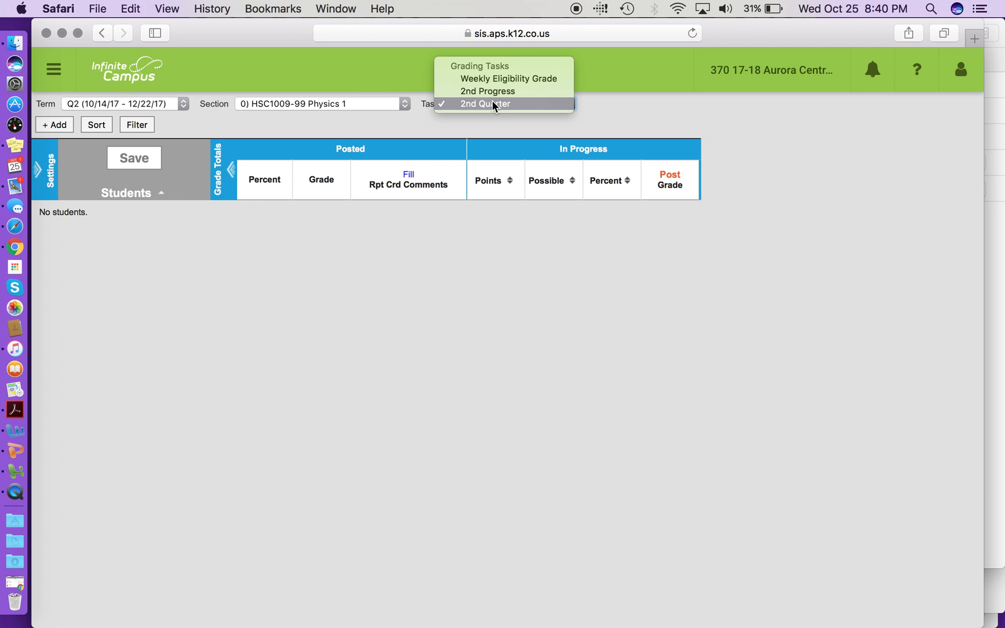
click(492, 100)
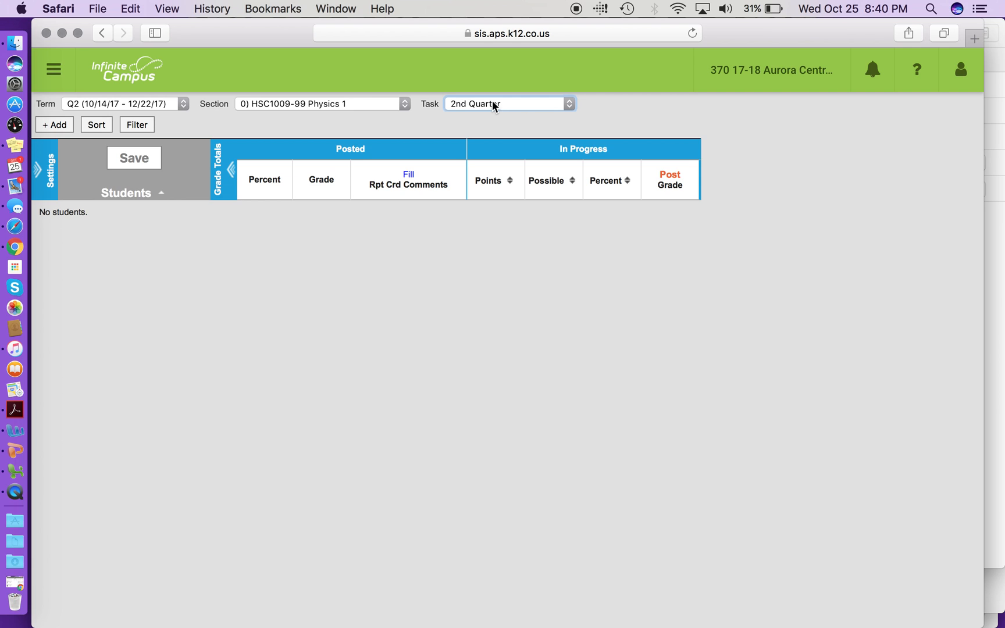
click(492, 103)
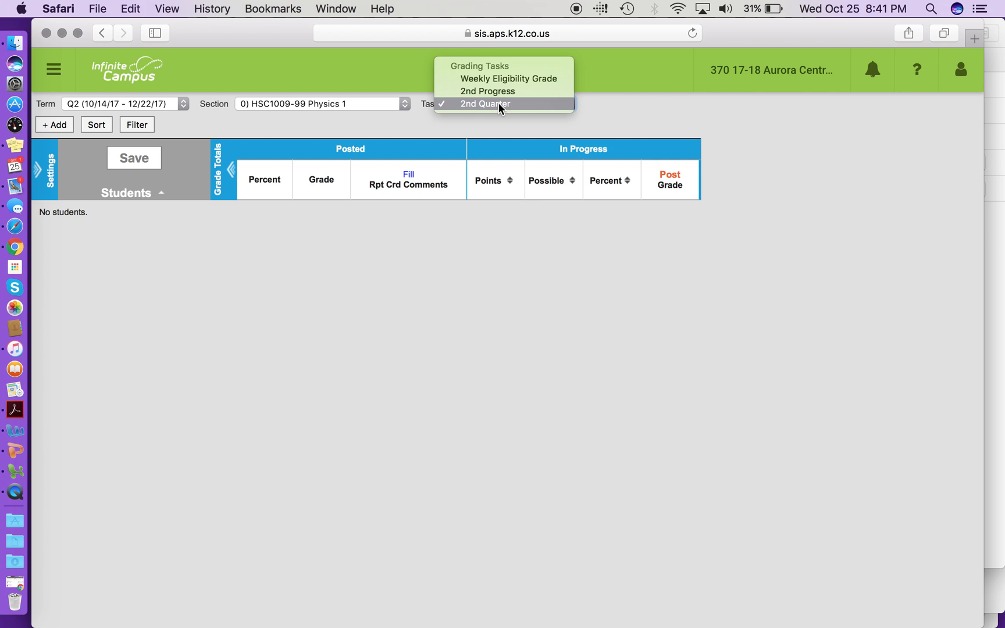
click(498, 103)
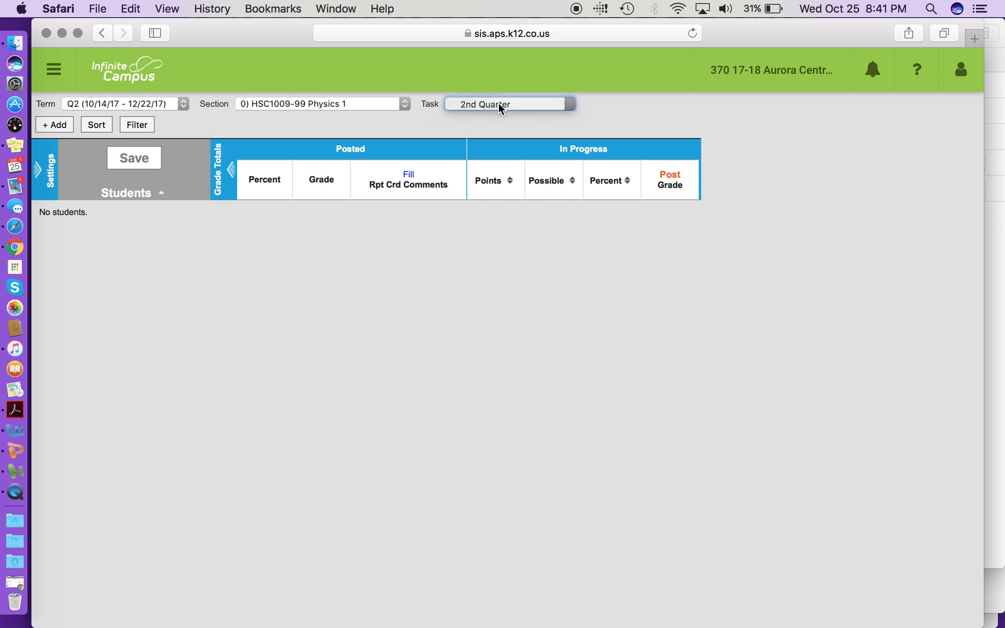
Open the section's grade calculation options and process the required records
click(45, 172)
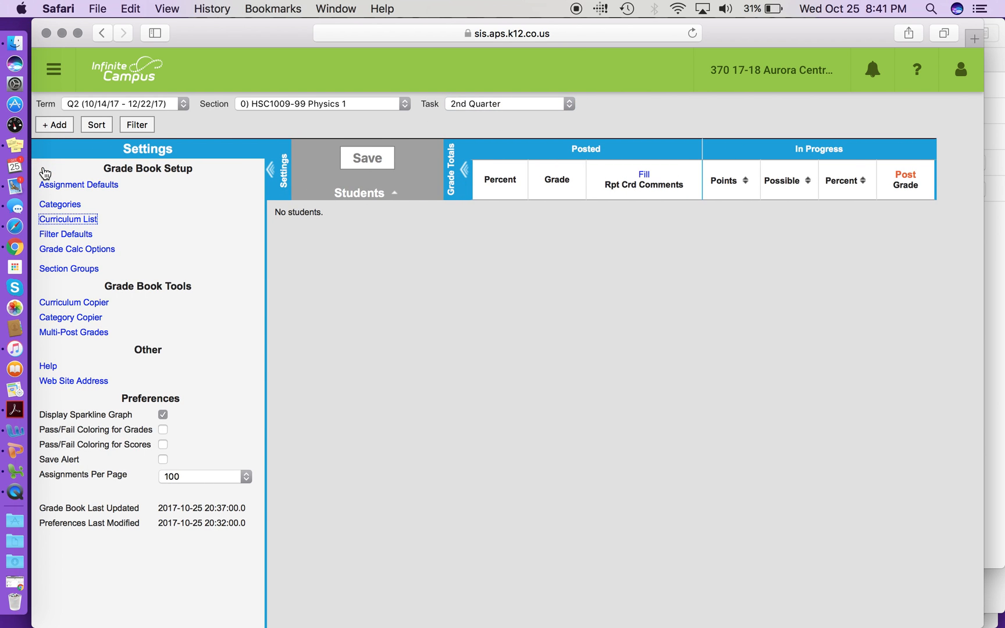
click(82, 249)
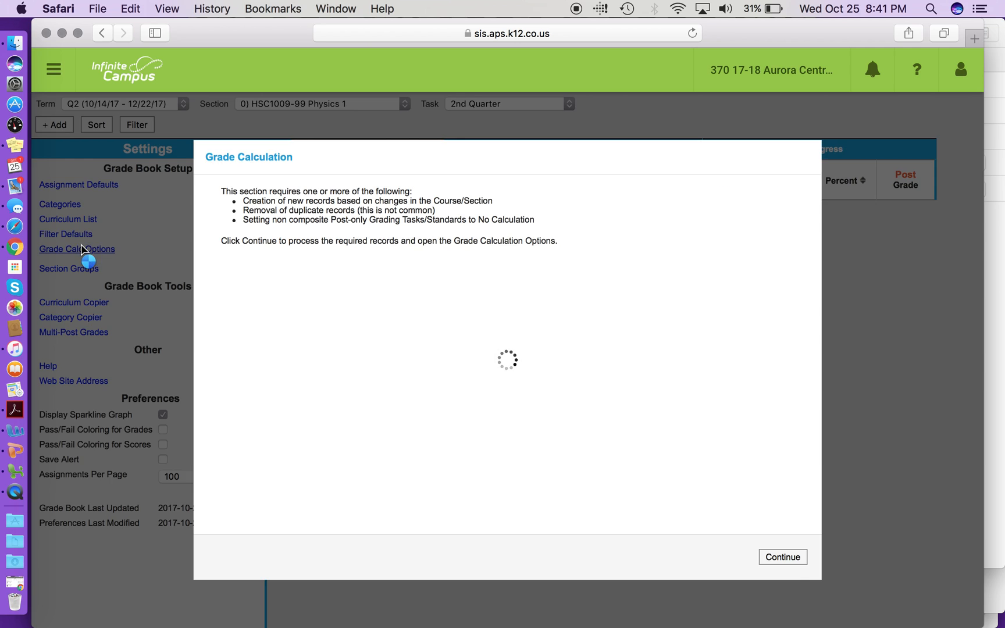
click(781, 558)
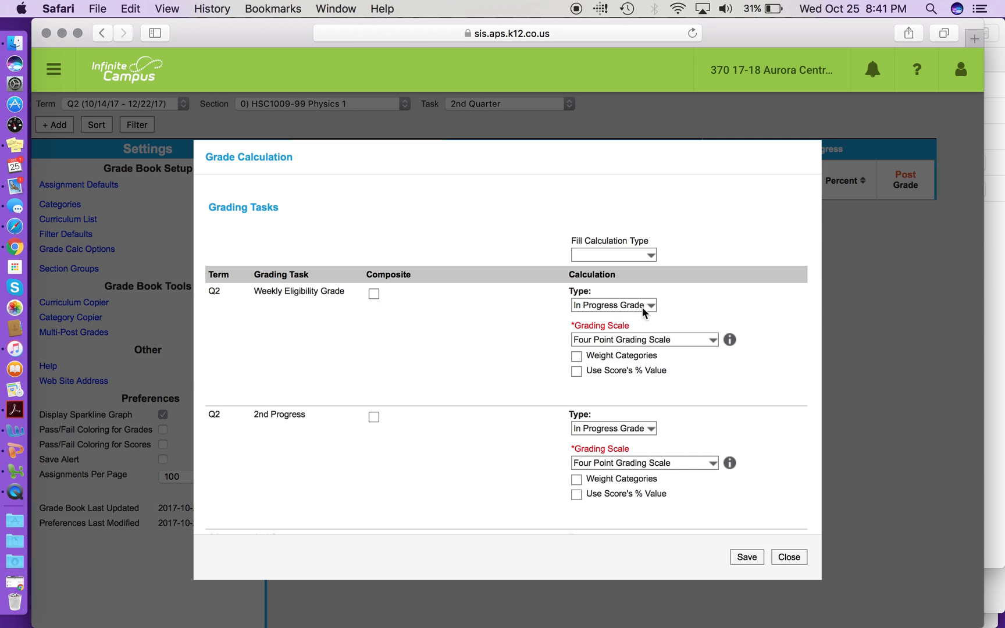
Set the Q2 2nd Quarter task to In Progress Grade with the Four Point Grading Scale
scroll(649, 306, down, 5)
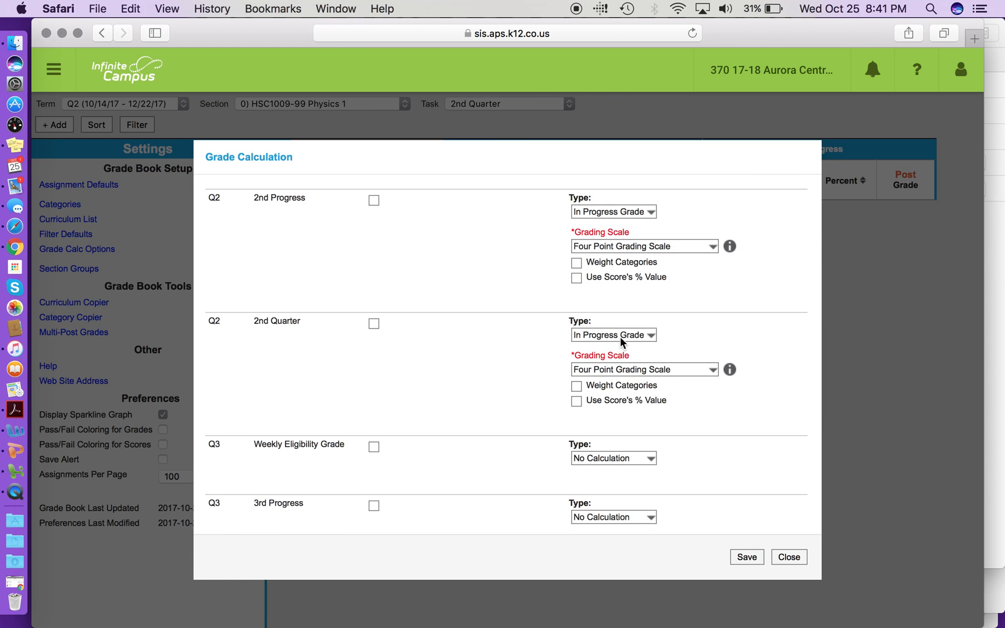
click(650, 336)
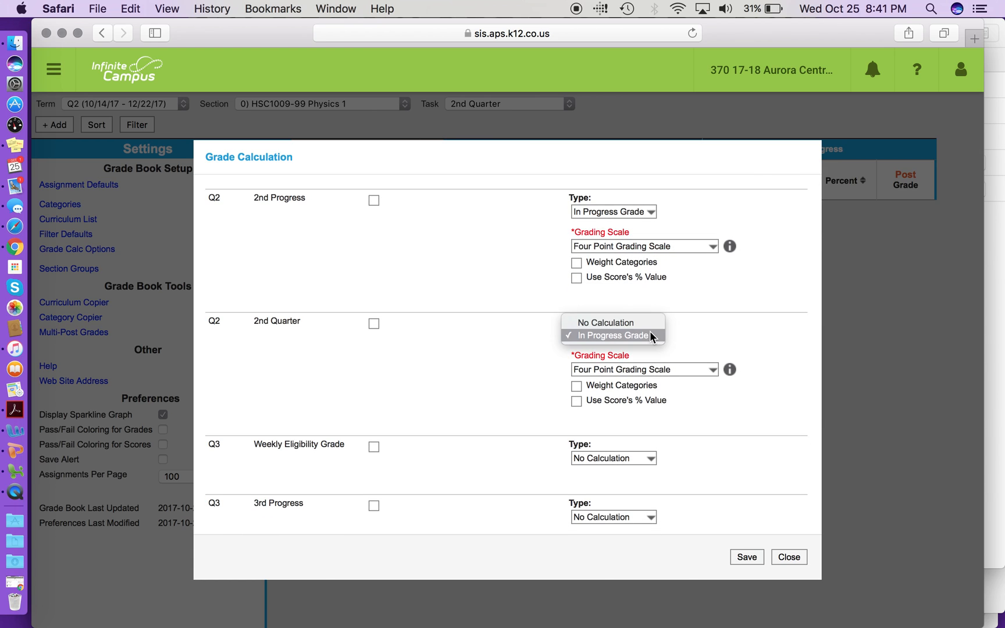
click(649, 334)
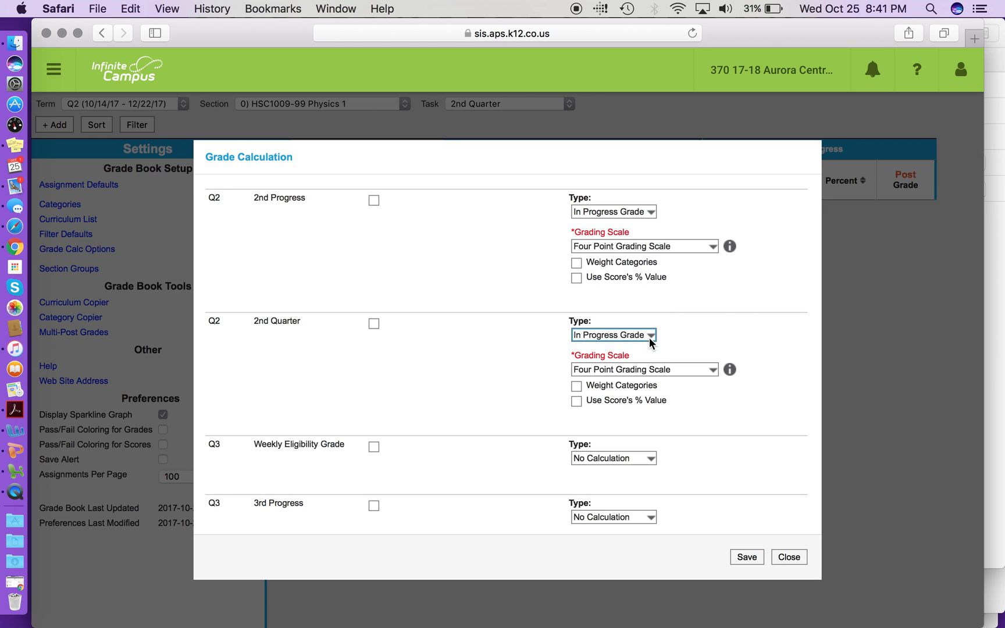
click(652, 372)
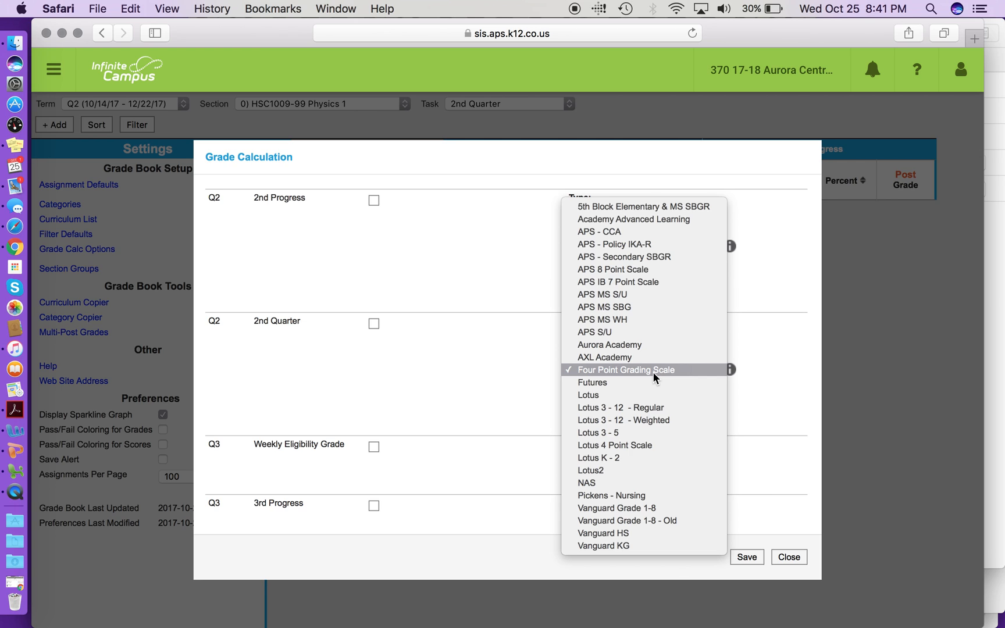
click(653, 372)
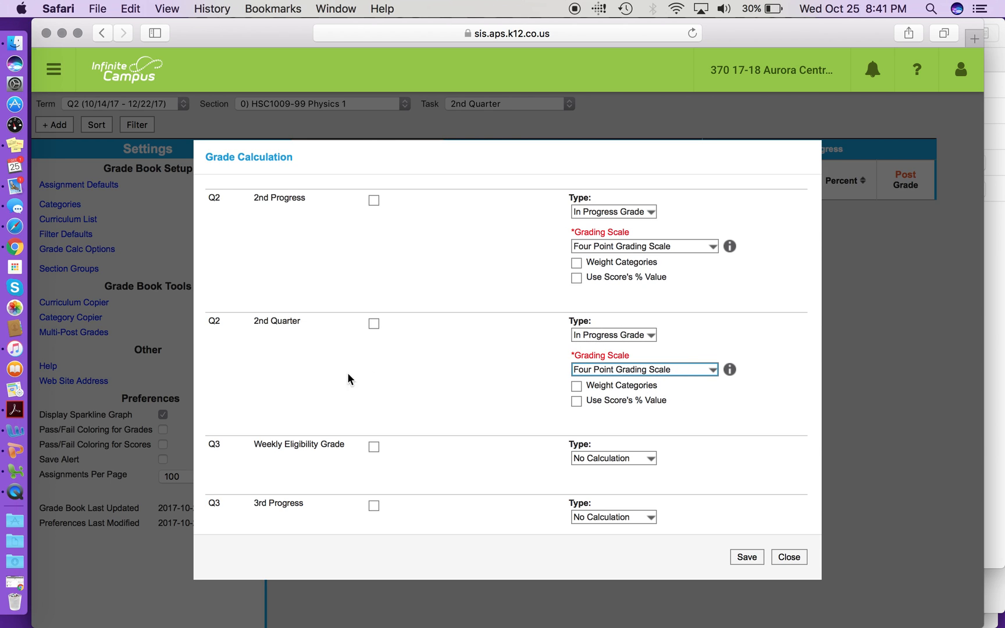
Set the Q3 3rd Quarter task to In Progress Grade with the Four Point Grading Scale
scroll(460, 373, up, 3)
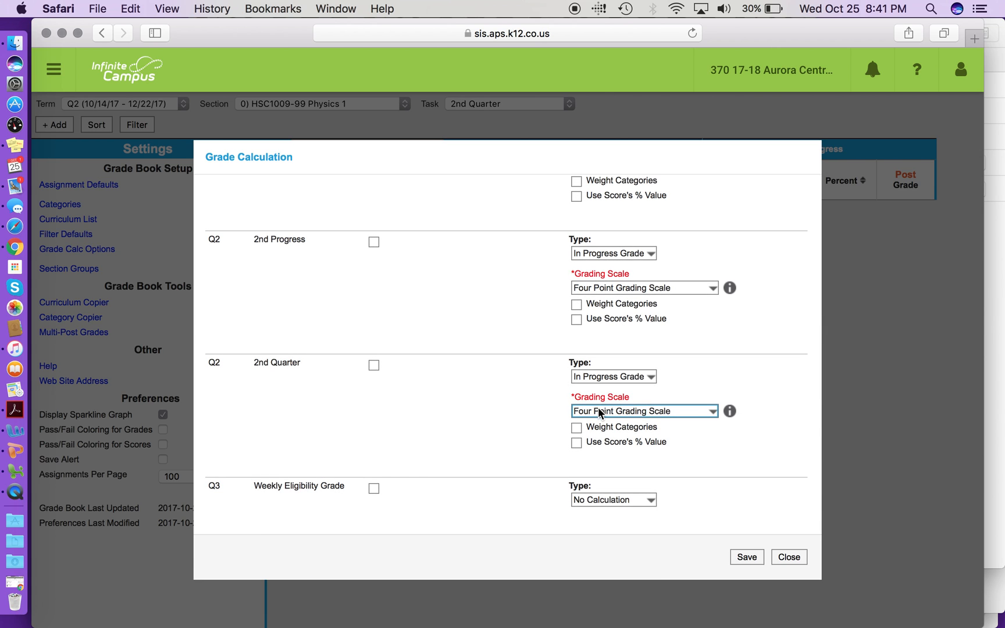
scroll(598, 412, up, 5)
scroll(598, 412, down, 5)
scroll(598, 411, down, 2)
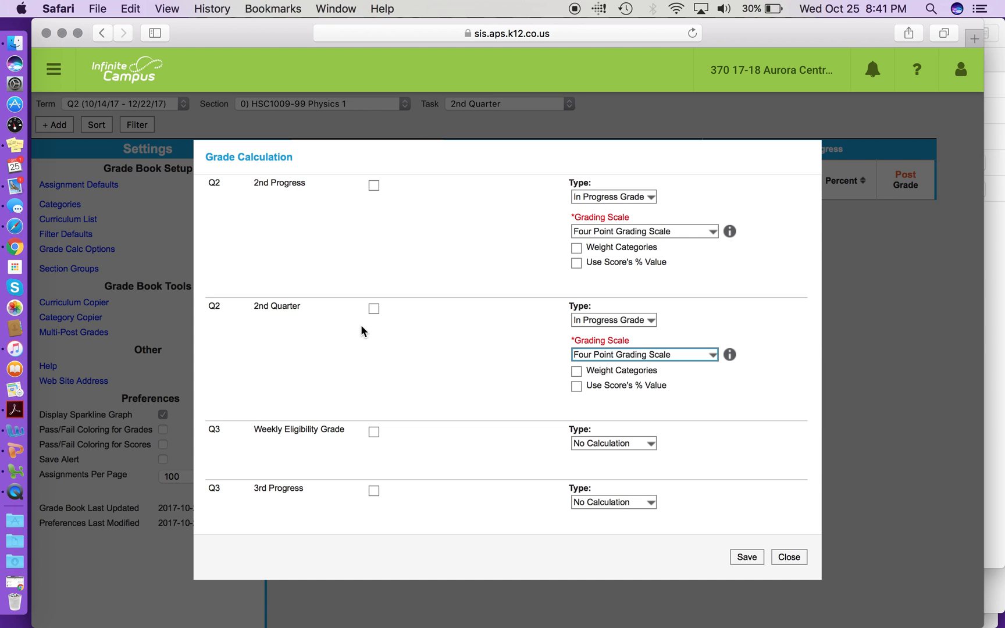
scroll(379, 323, down, 9)
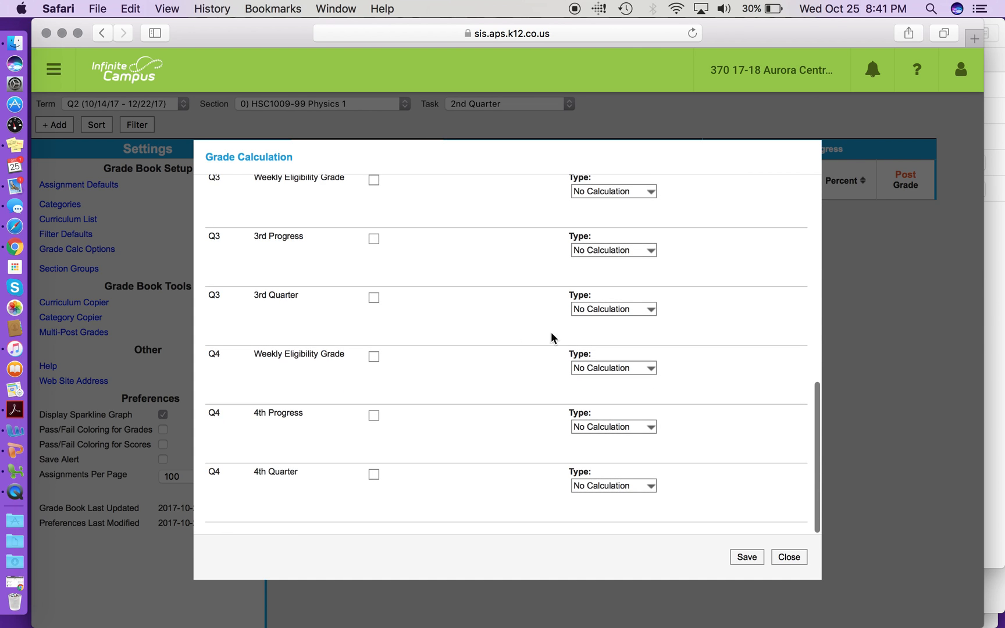
click(599, 309)
click(602, 330)
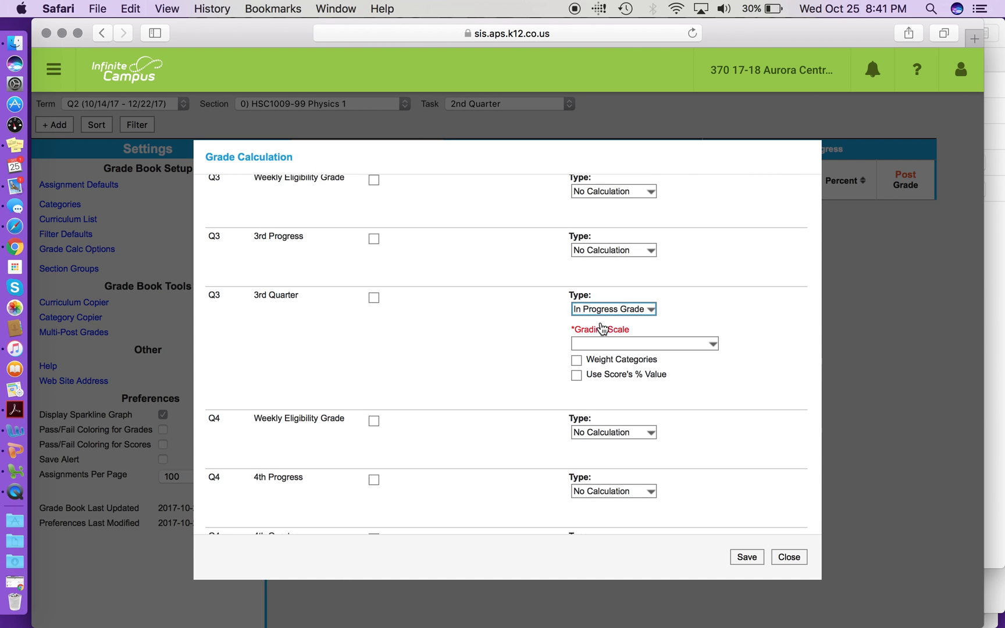
click(605, 344)
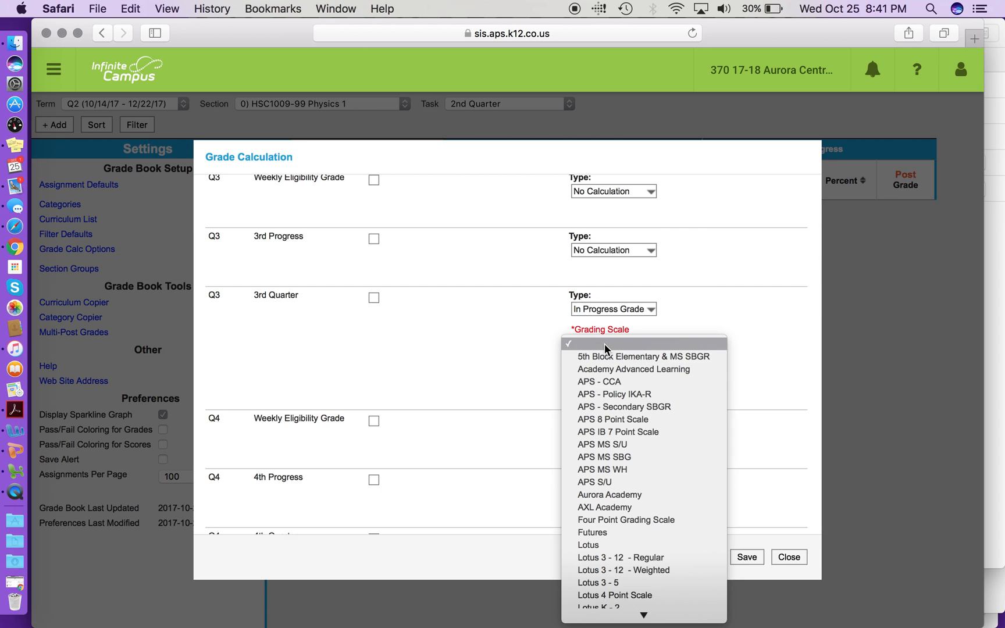
click(618, 517)
Set the Q4 4th Quarter task to In Progress Grade with the Four Point Grading Scale
scroll(337, 465, down, 3)
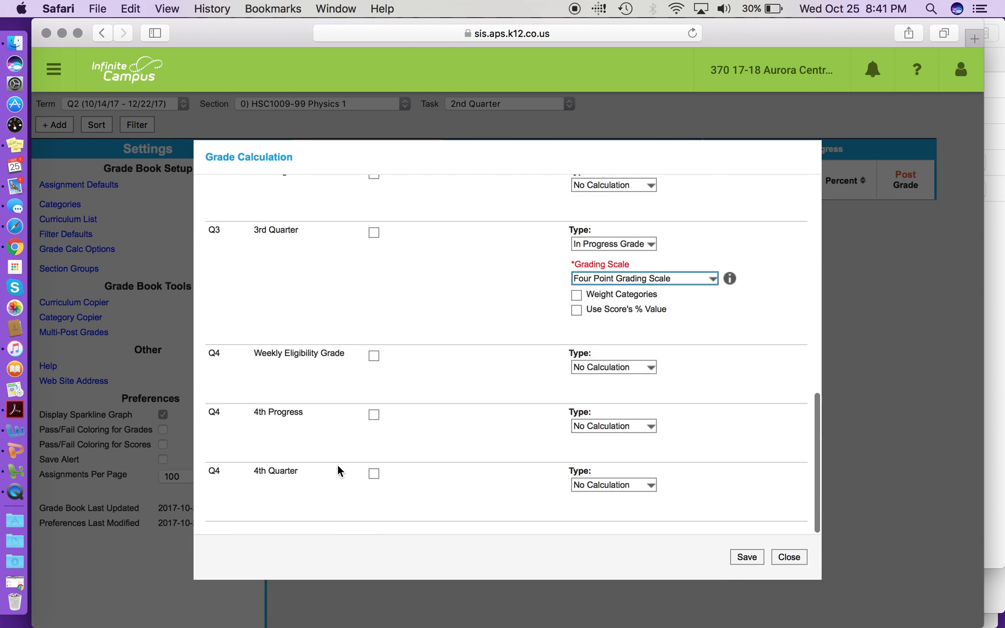
click(598, 481)
click(598, 500)
click(600, 466)
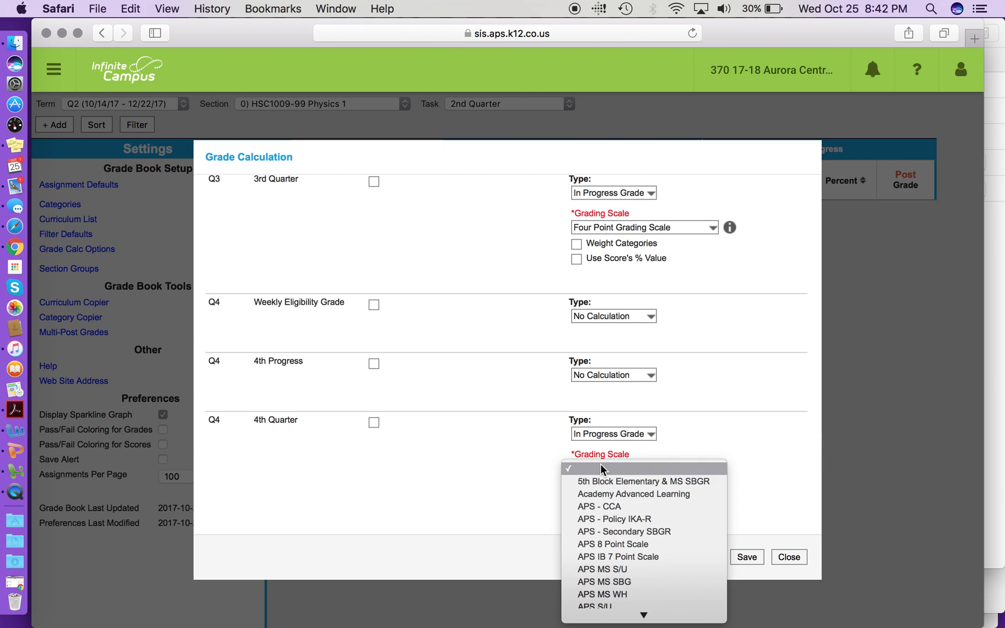
scroll(628, 577, down, 5)
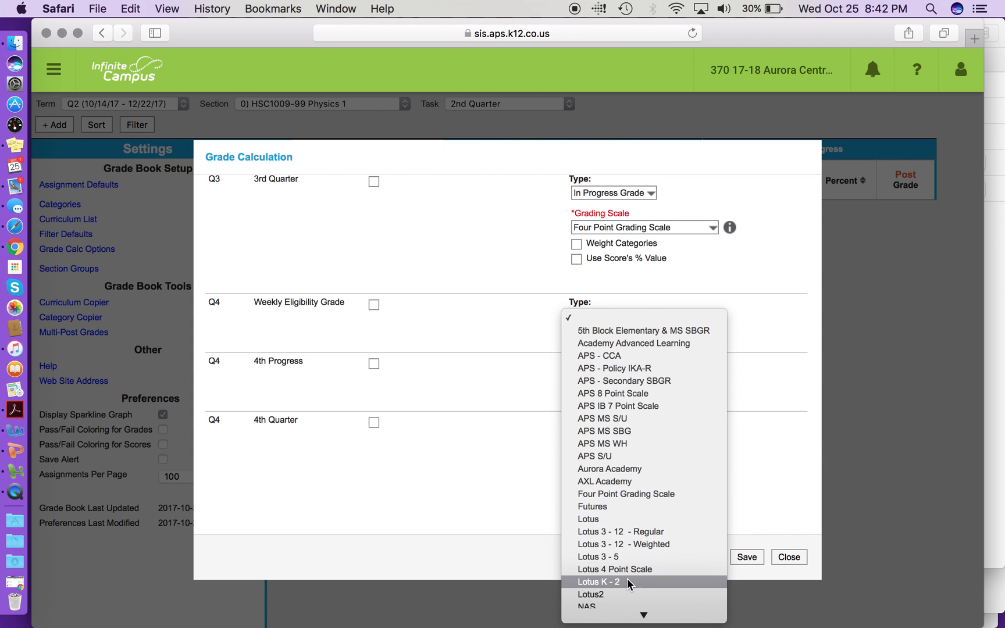
click(629, 494)
Set the Q2 Weekly Eligibility Grade and 2nd Progress tasks to No Calculation
scroll(685, 377, up, 10)
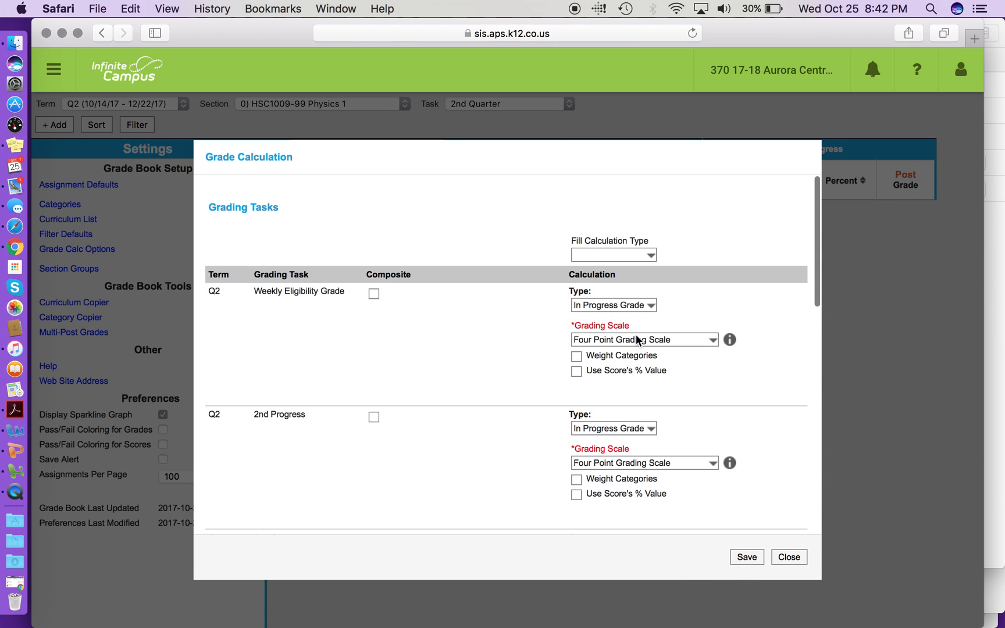
click(602, 300)
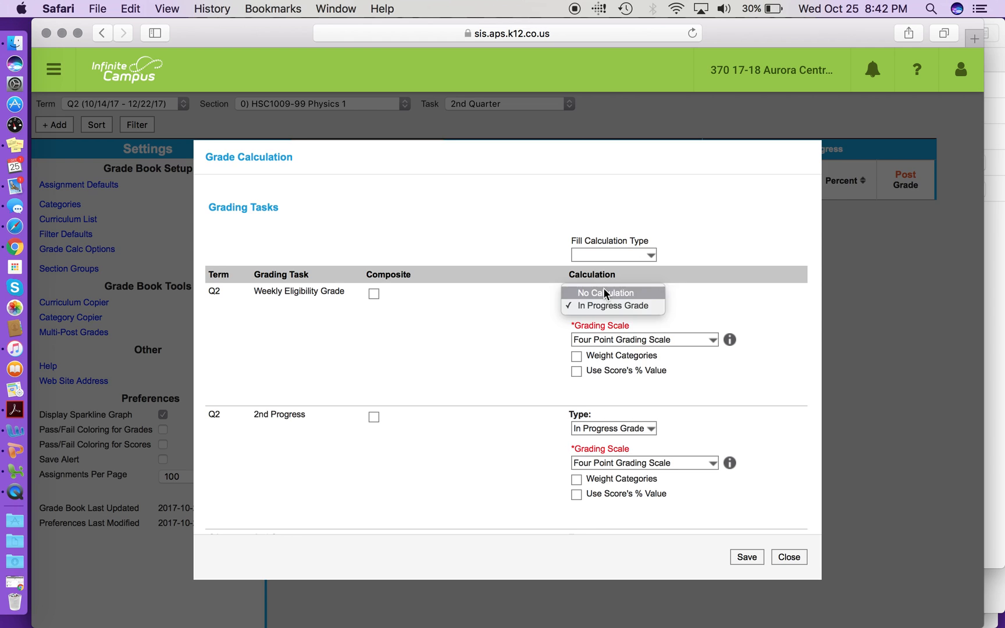
click(604, 287)
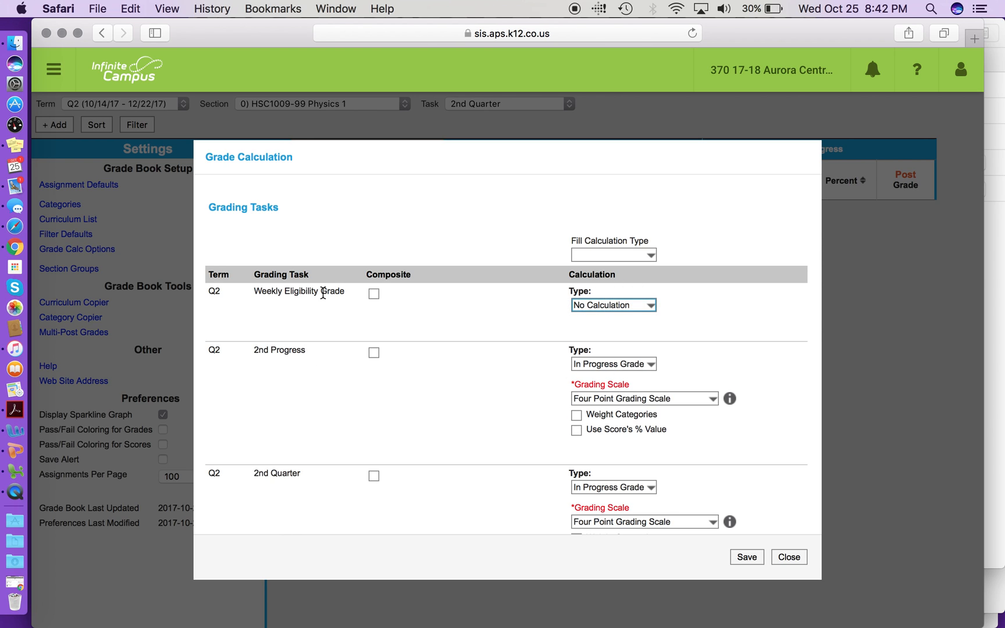
click(617, 363)
click(611, 351)
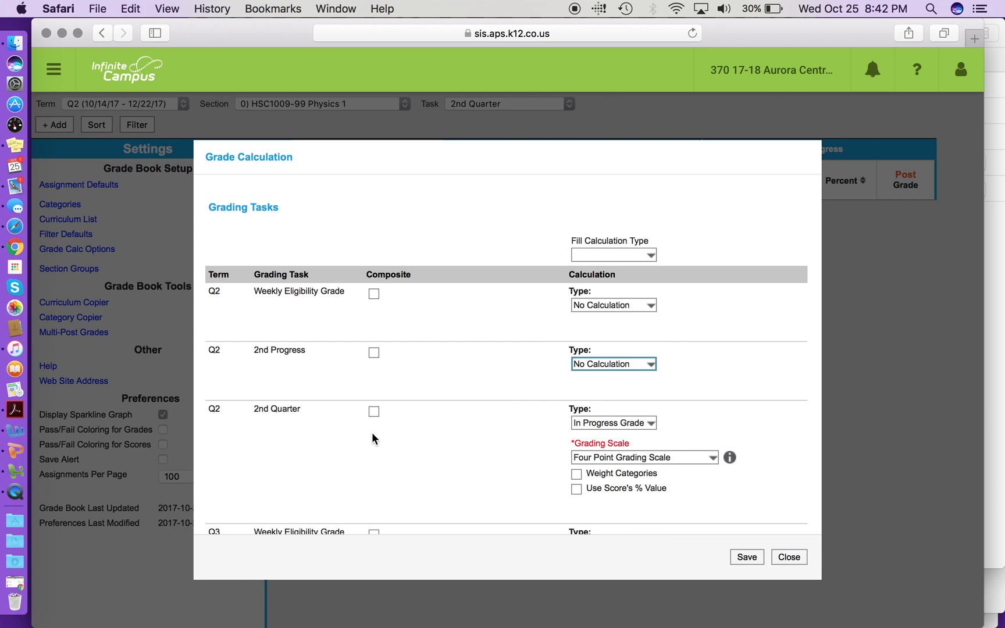
Keep the Four Point Grading Scale for the Q2 2nd Quarter task and save the grade calculation options
click(673, 458)
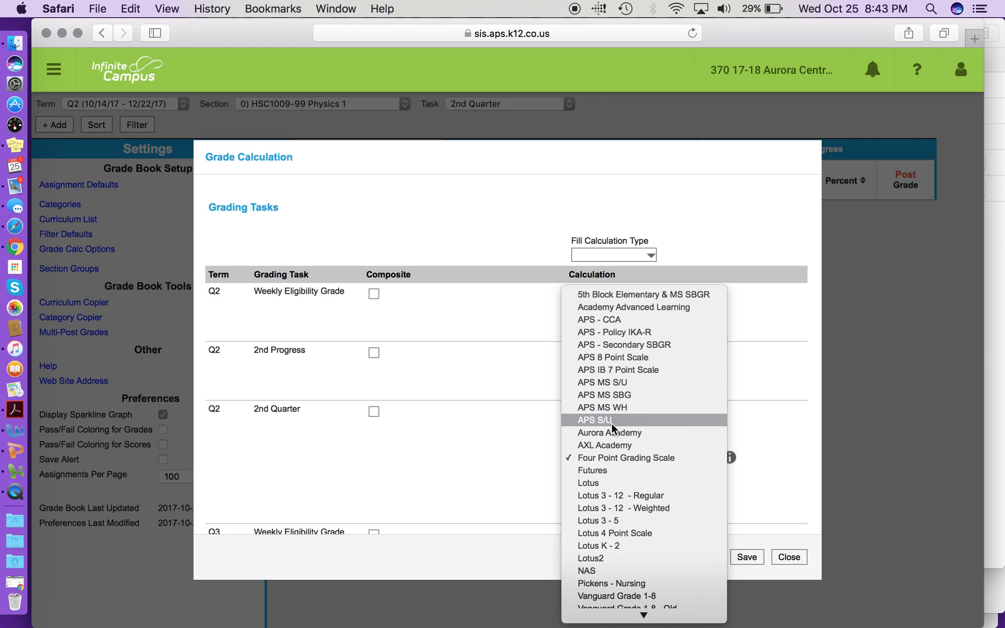
click(621, 457)
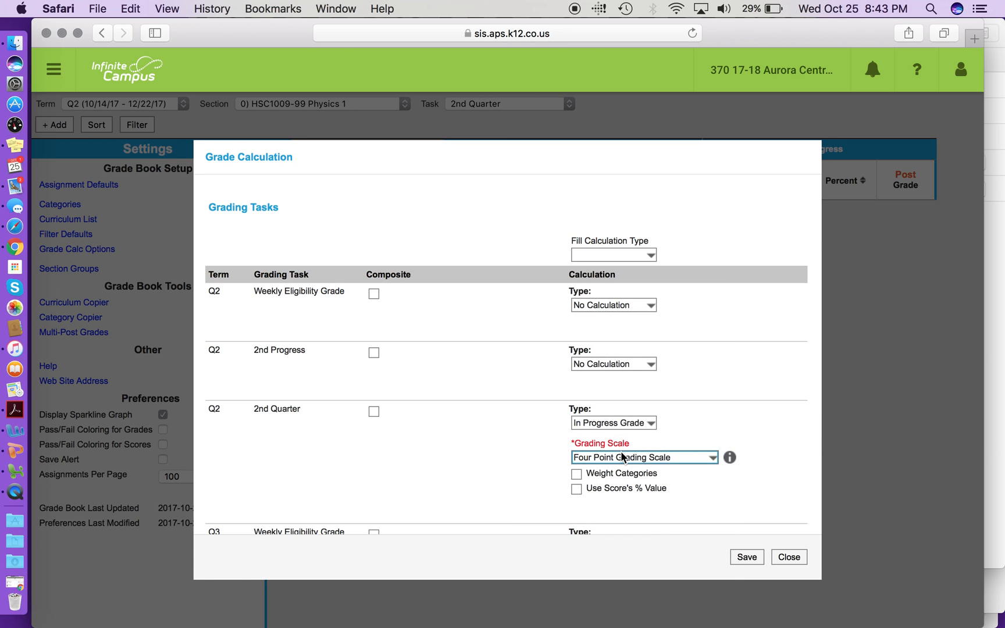
click(747, 558)
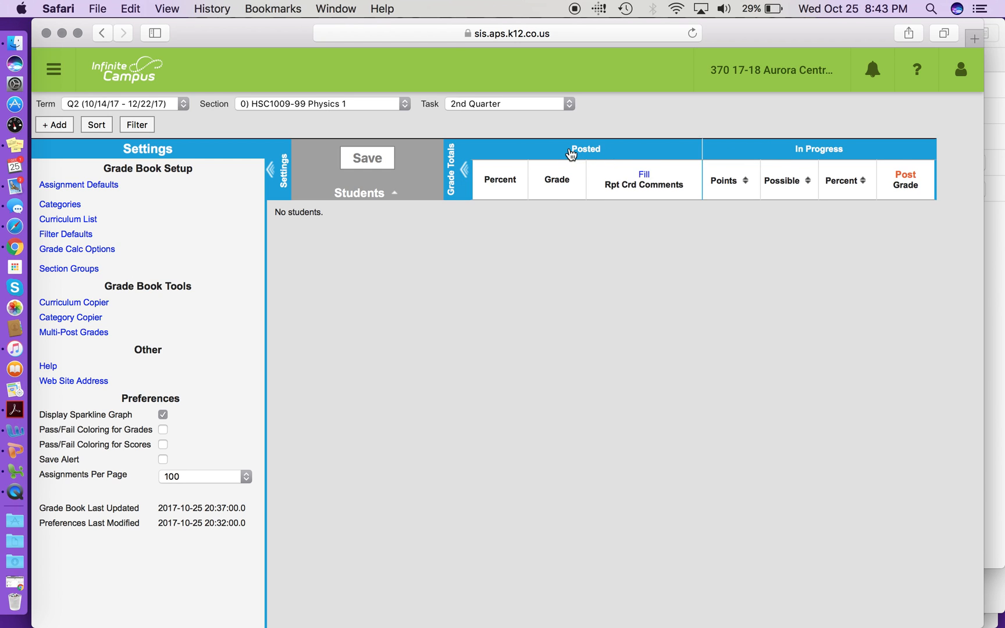
Add a grade book category named Assessment for section 0) HSC1009-99 Physics 1 and save it
mouse_move(825, 157)
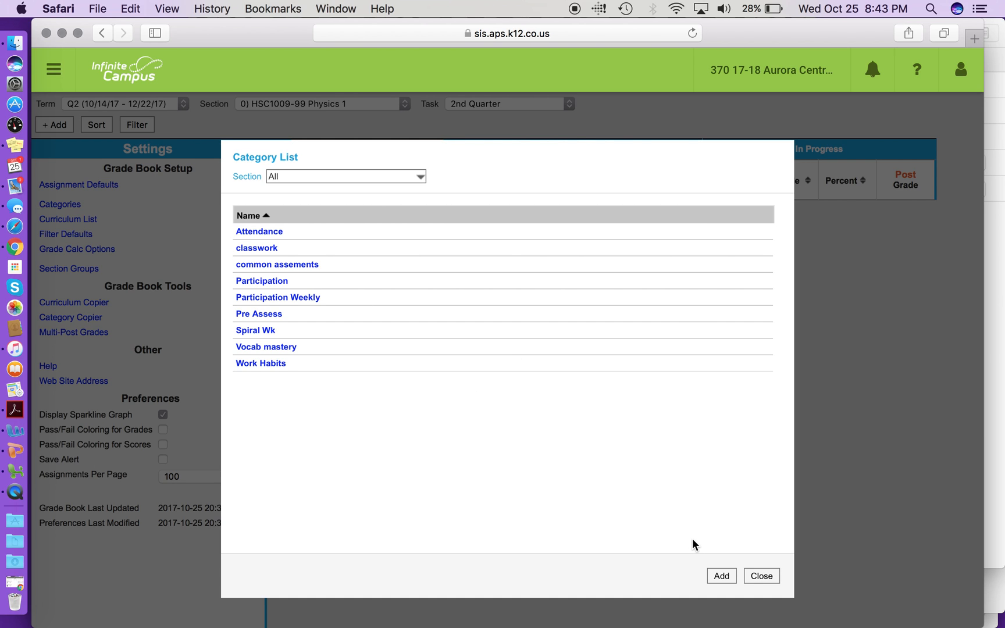
click(720, 576)
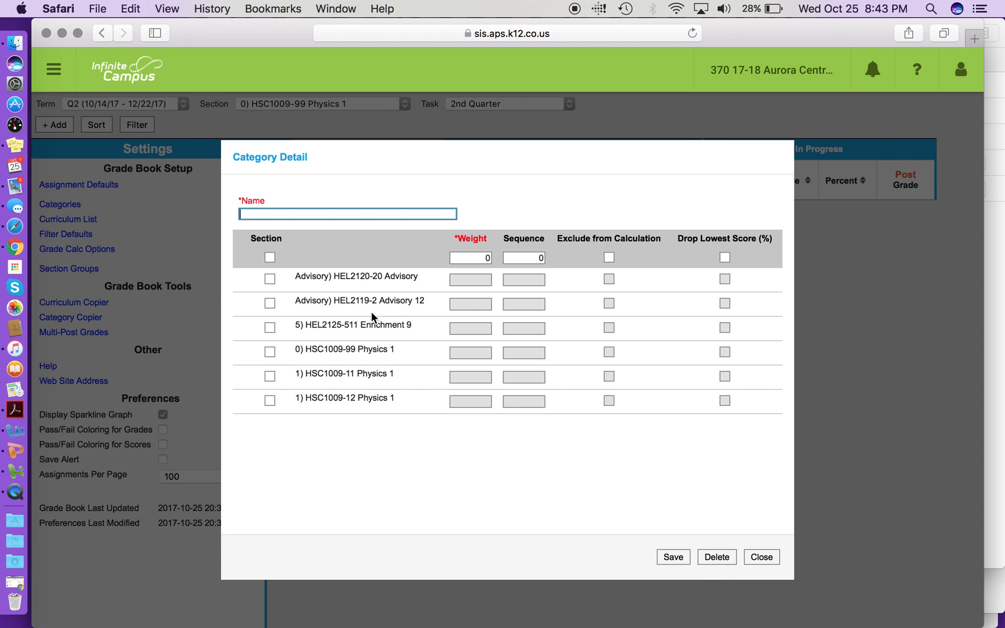
text(Assessment)
click(267, 352)
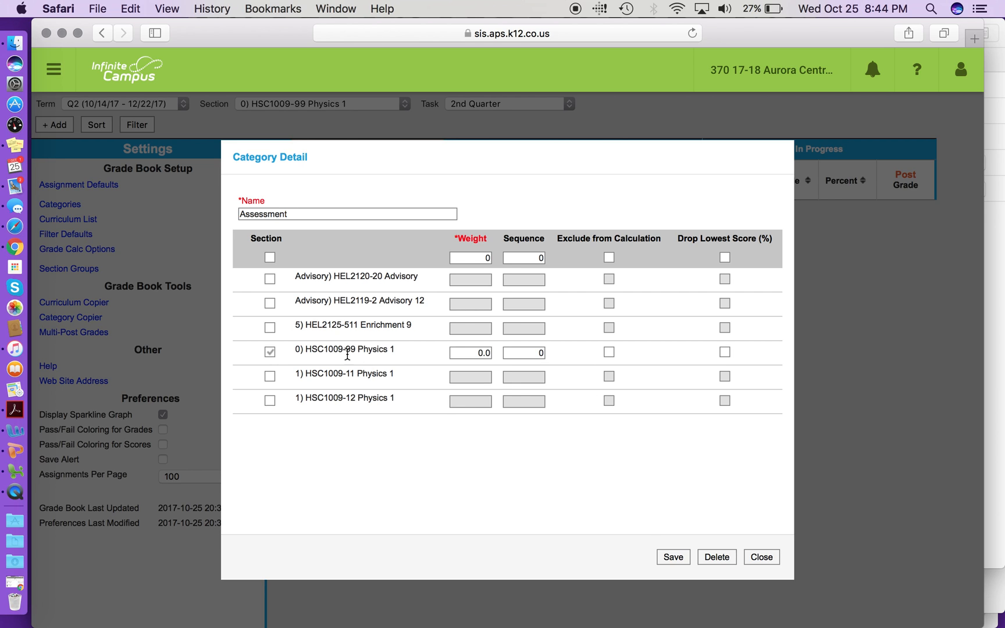
click(673, 557)
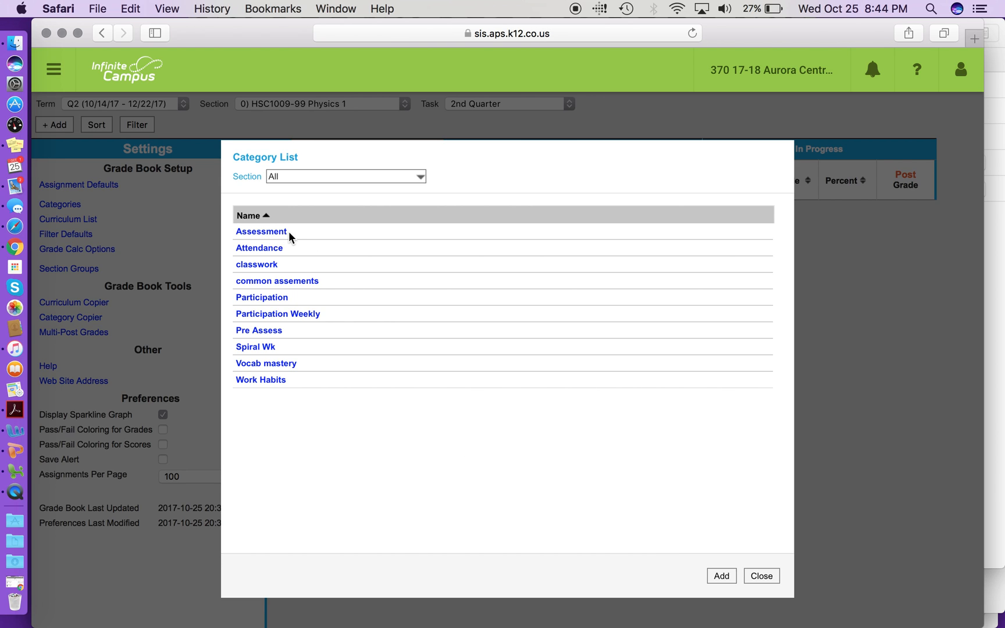
Add a category named Work Habits1 for section 0) HSC1009-99 Physics 1, exclude it from calculation, and save it
click(715, 576)
text(Work Ha)
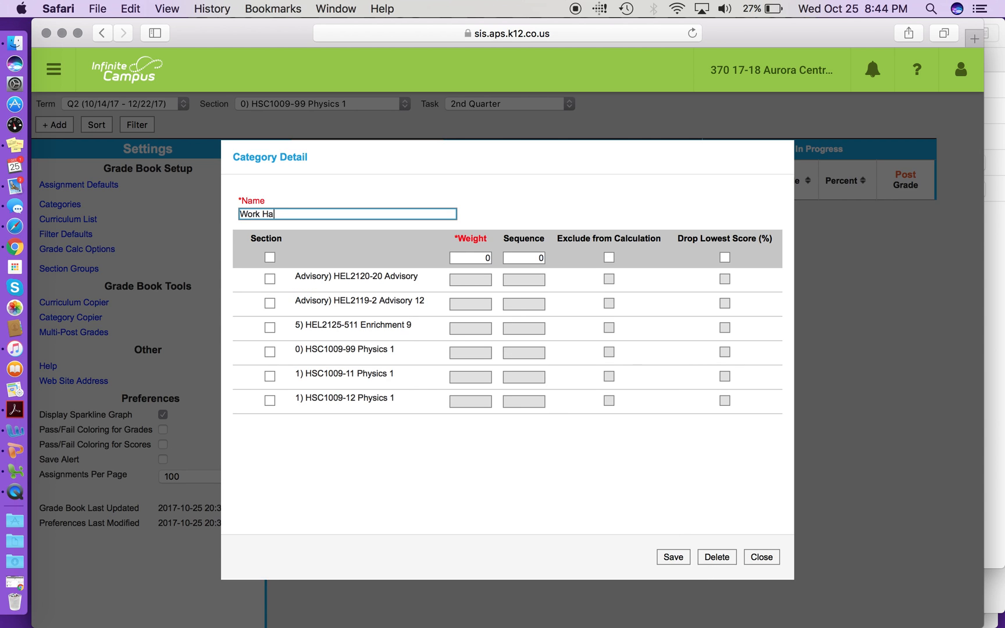
text(bits1)
click(268, 351)
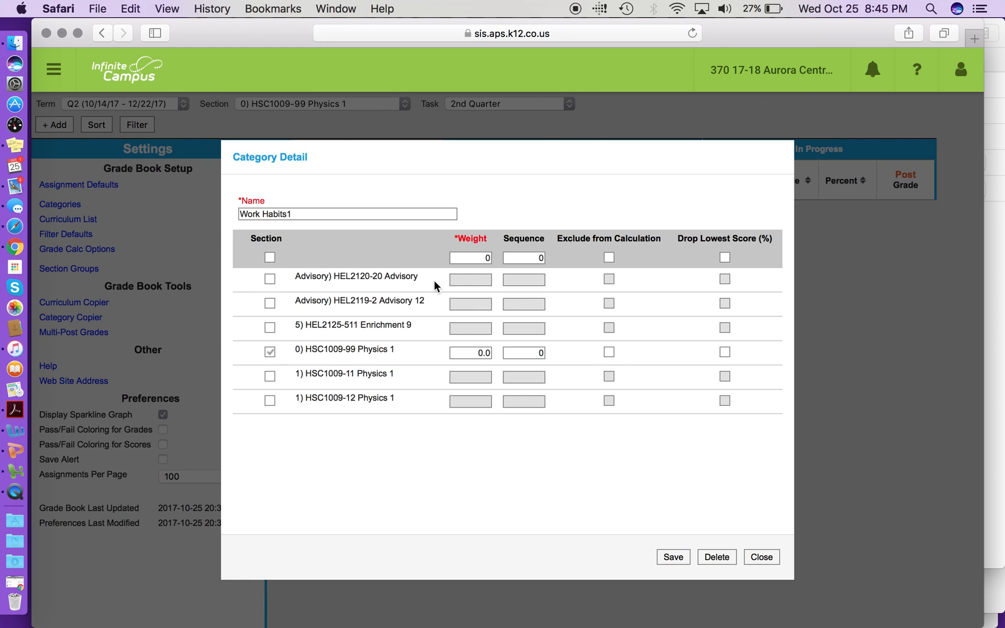
click(608, 352)
click(681, 560)
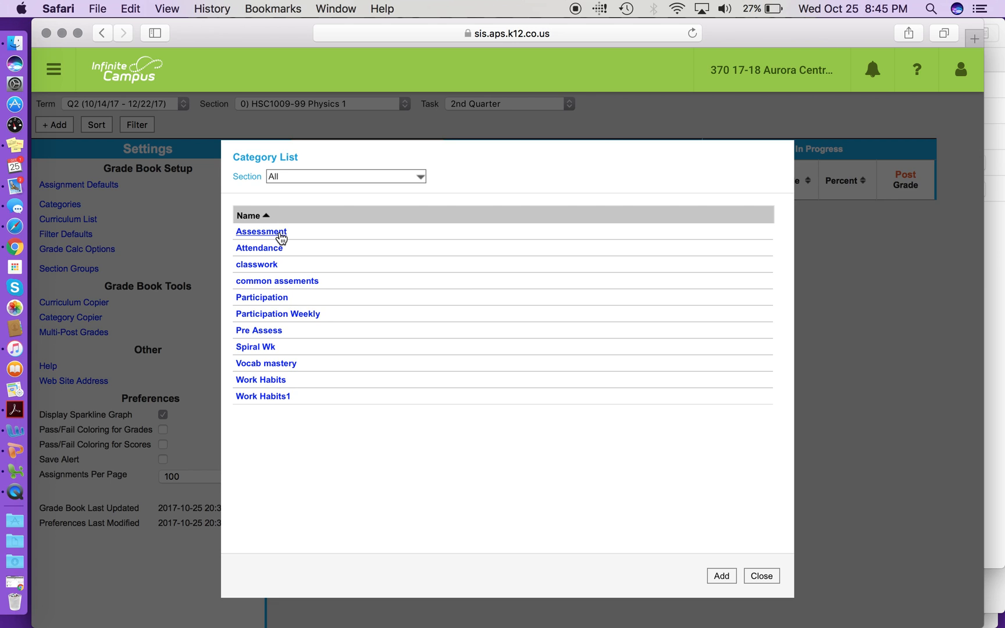
Review the section settings of the Participation category and close the category list
click(276, 299)
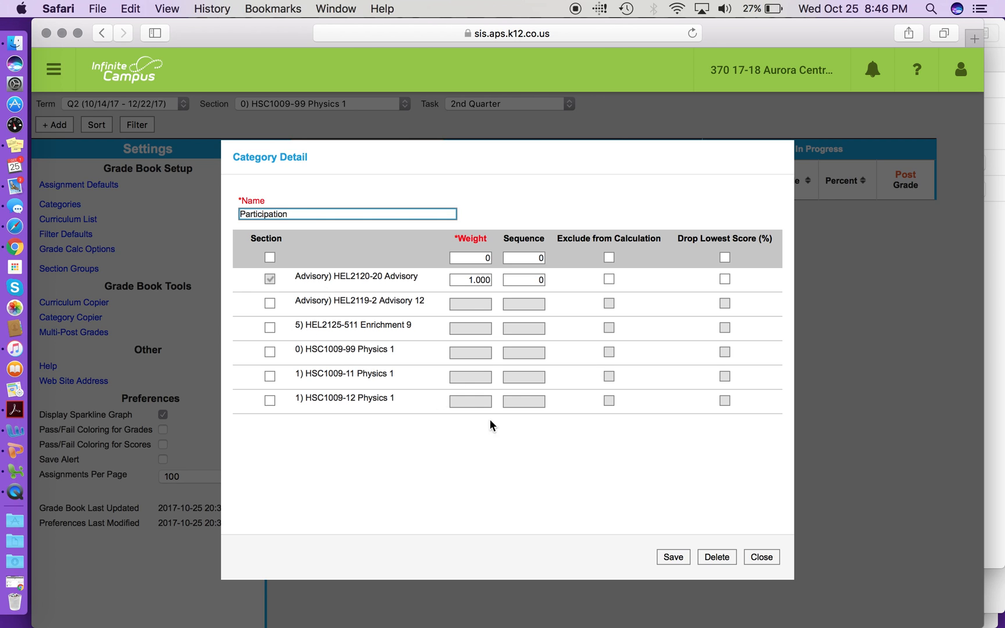
click(762, 556)
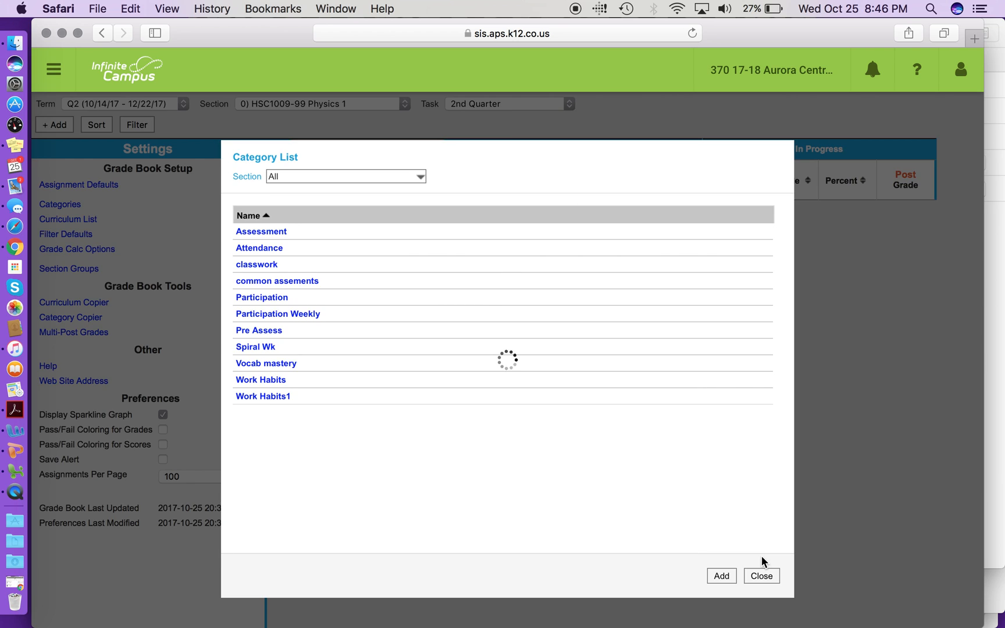
click(768, 578)
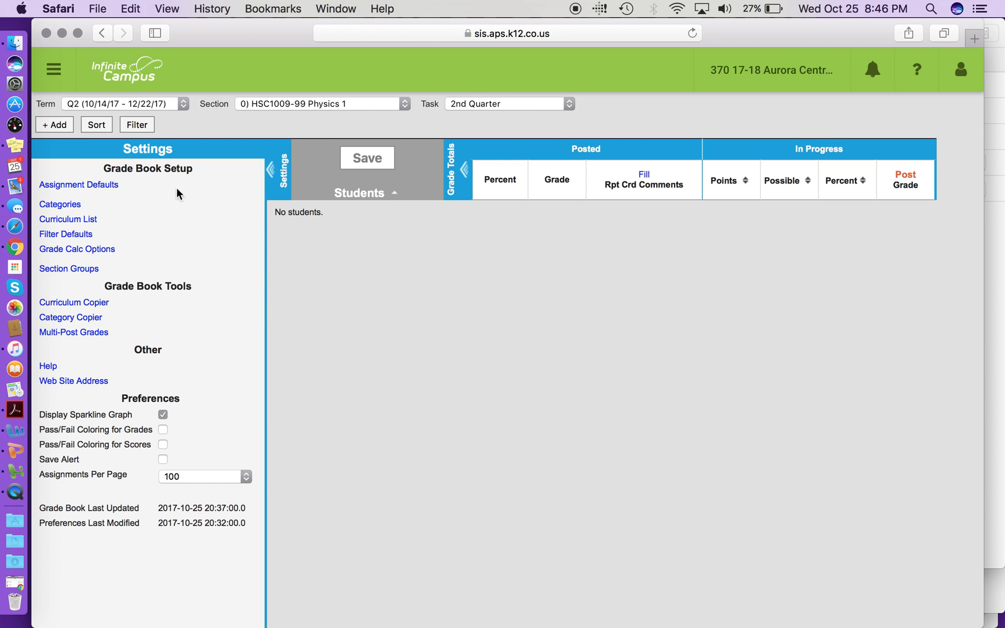
Create a new assignment in the curriculum list named Exit Slip 1 with the abbreviation ES1
click(69, 221)
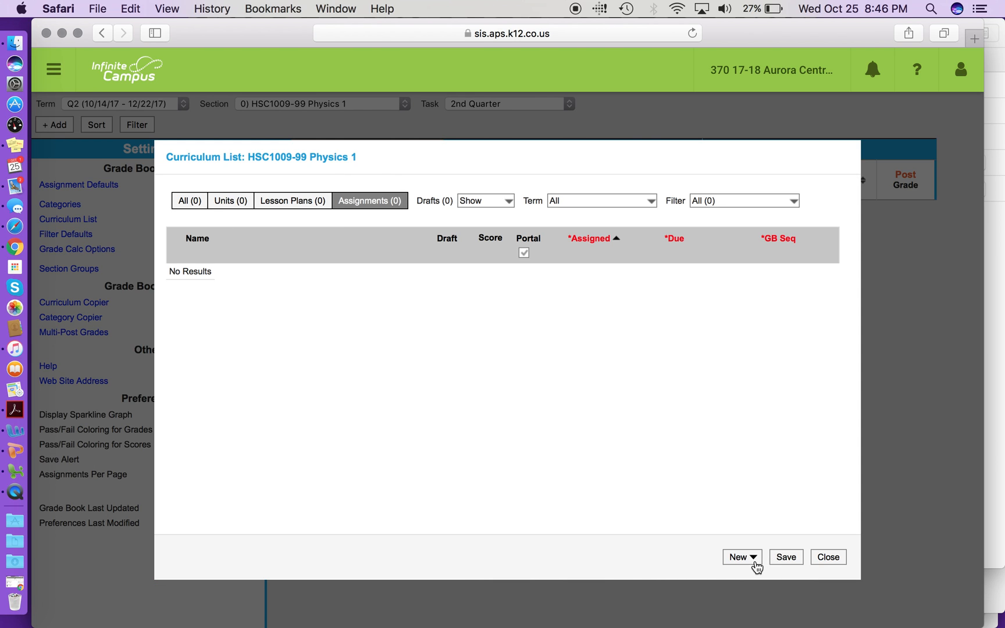
click(755, 557)
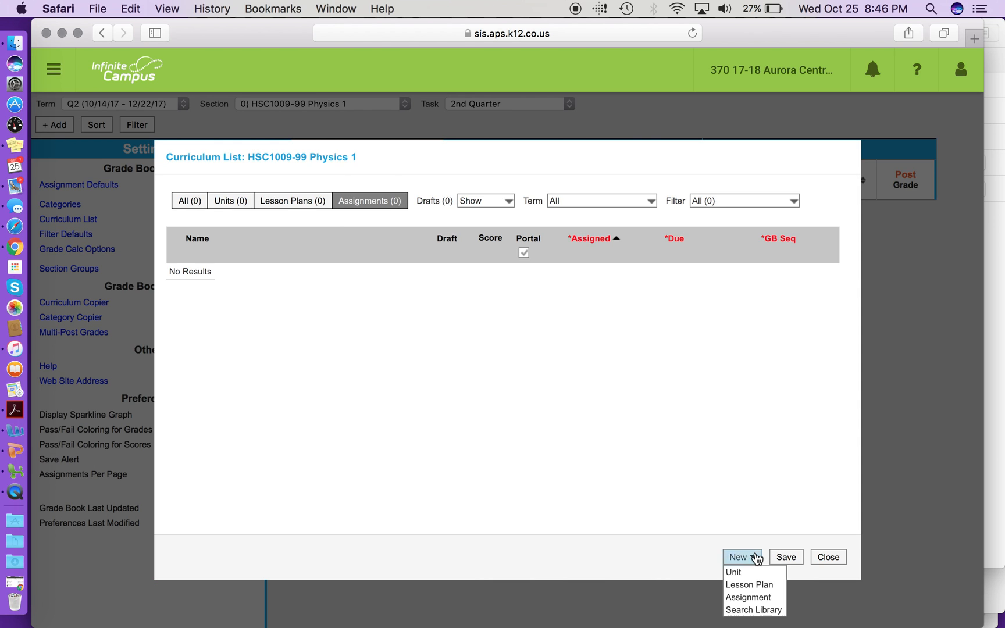
click(754, 598)
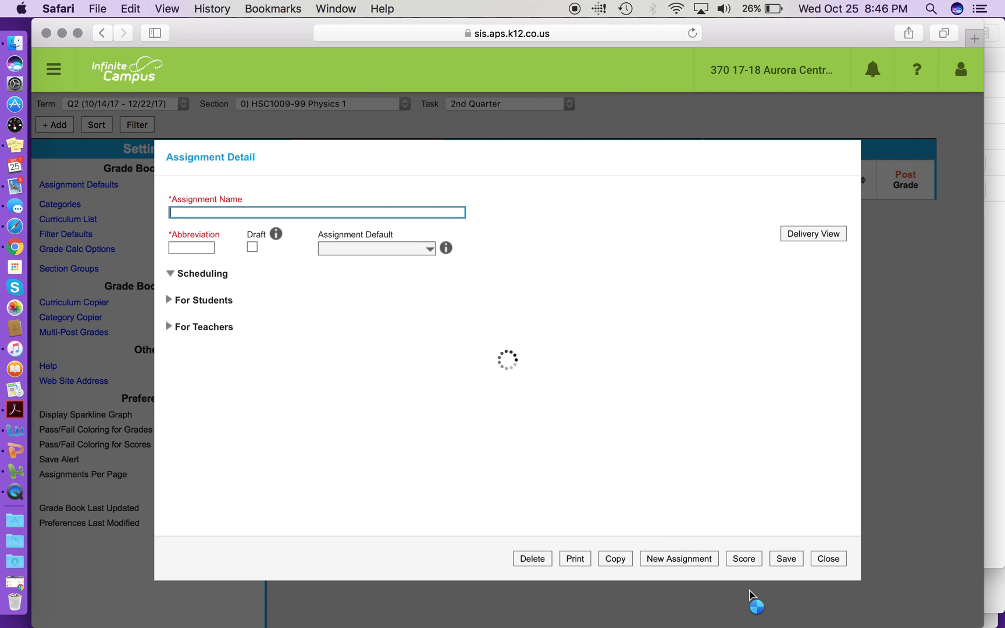
click(239, 208)
text(Ex)
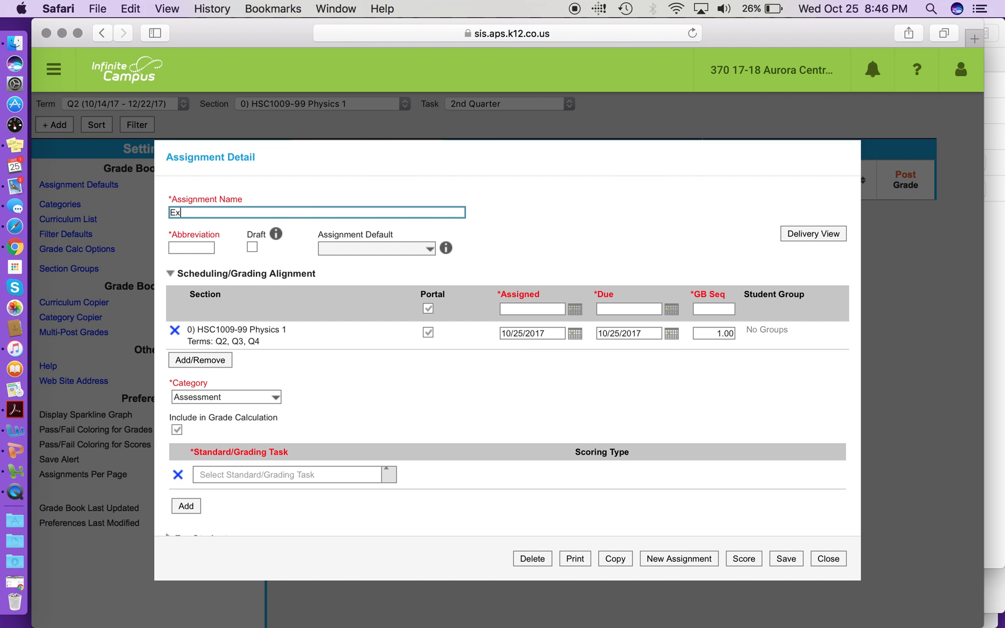
text(it Slip 1)
click(198, 248)
text(ES1)
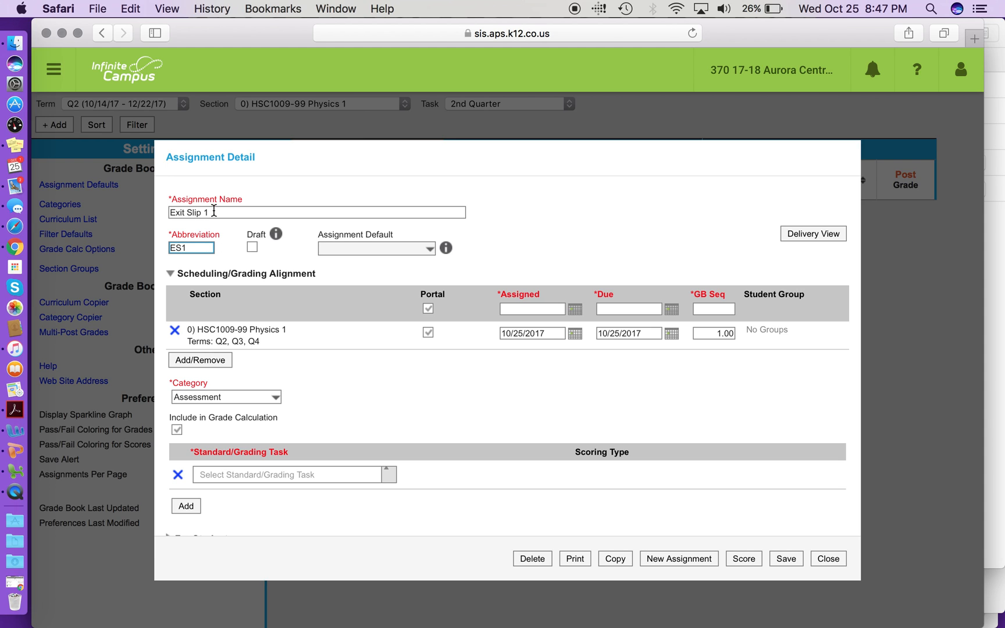
Keep the Assessment category and align the assignment to the 2nd Quarter grading task with 4 total points
click(240, 396)
click(241, 396)
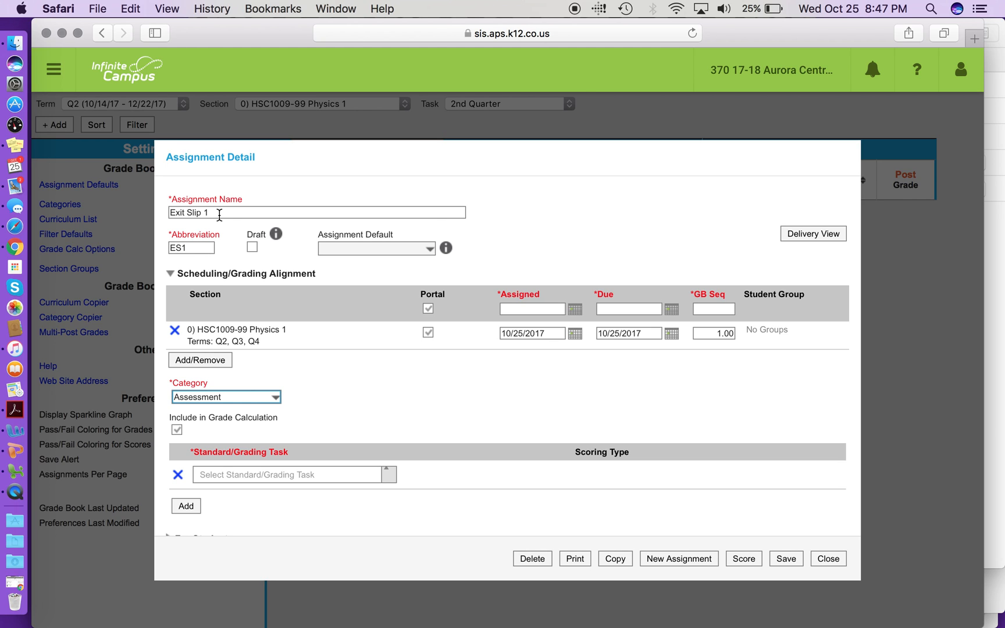
click(247, 398)
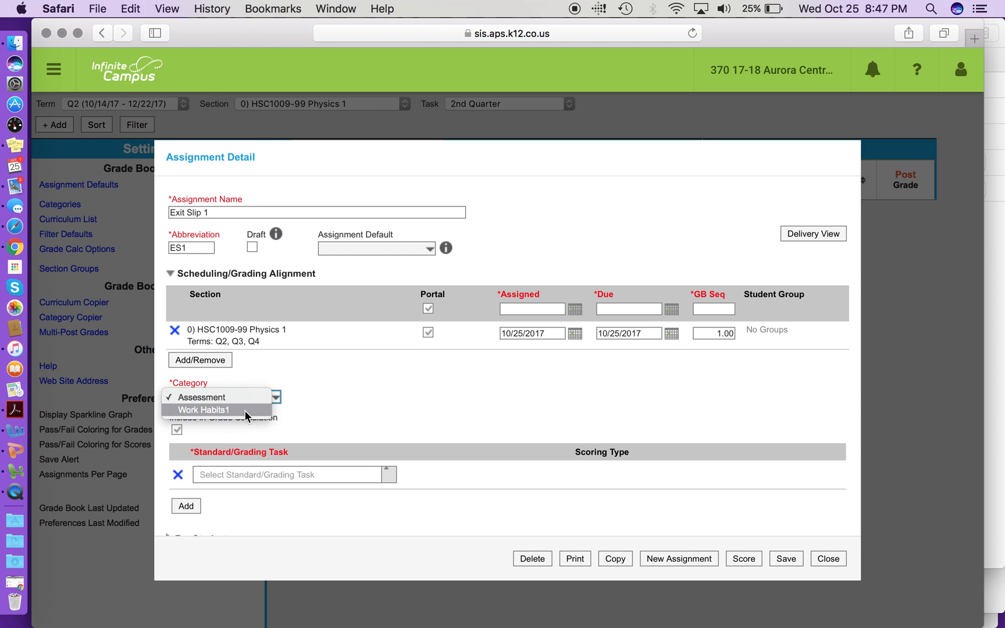
click(256, 397)
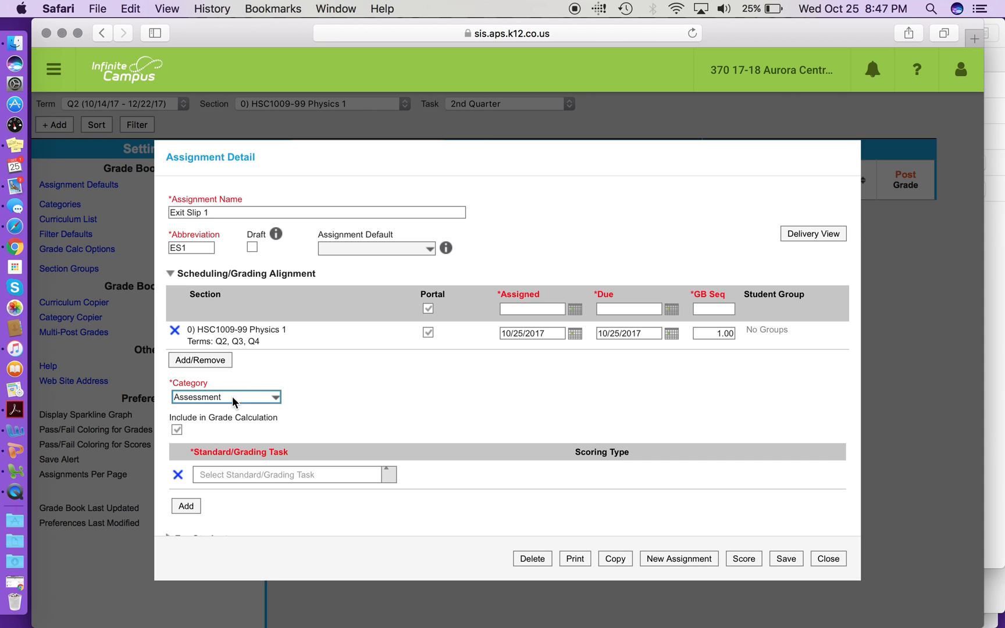
click(266, 475)
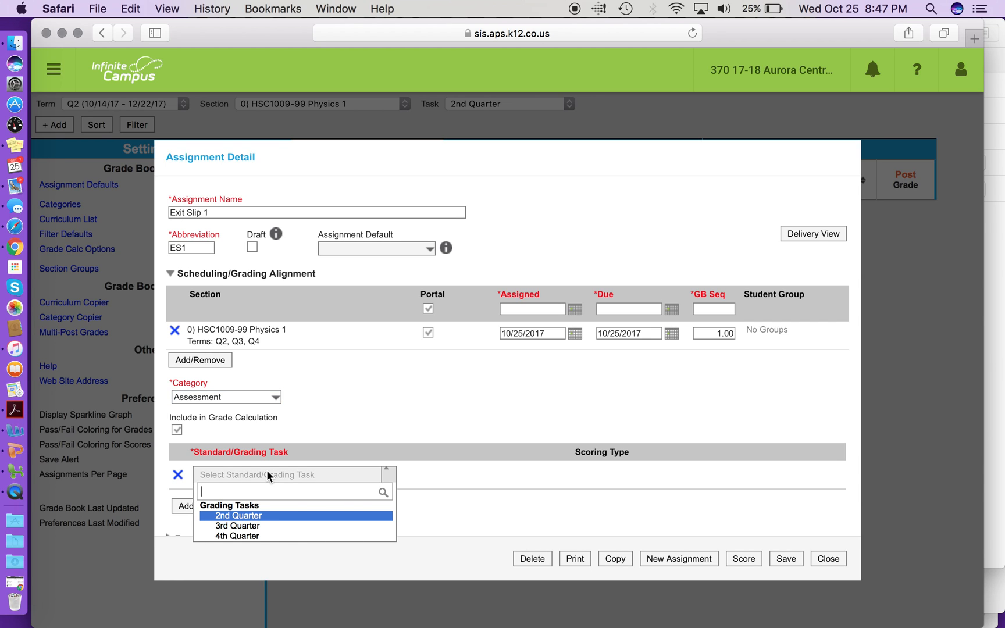
click(262, 517)
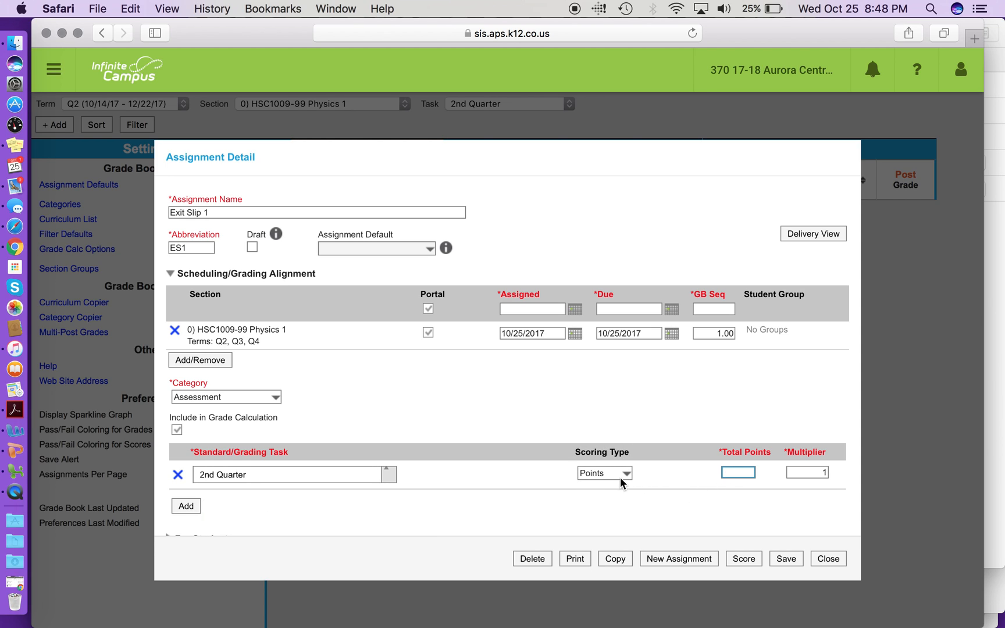
text(4)
Save the Exit Slip 1 assignment and return to the grade book
scroll(795, 470, down, 3)
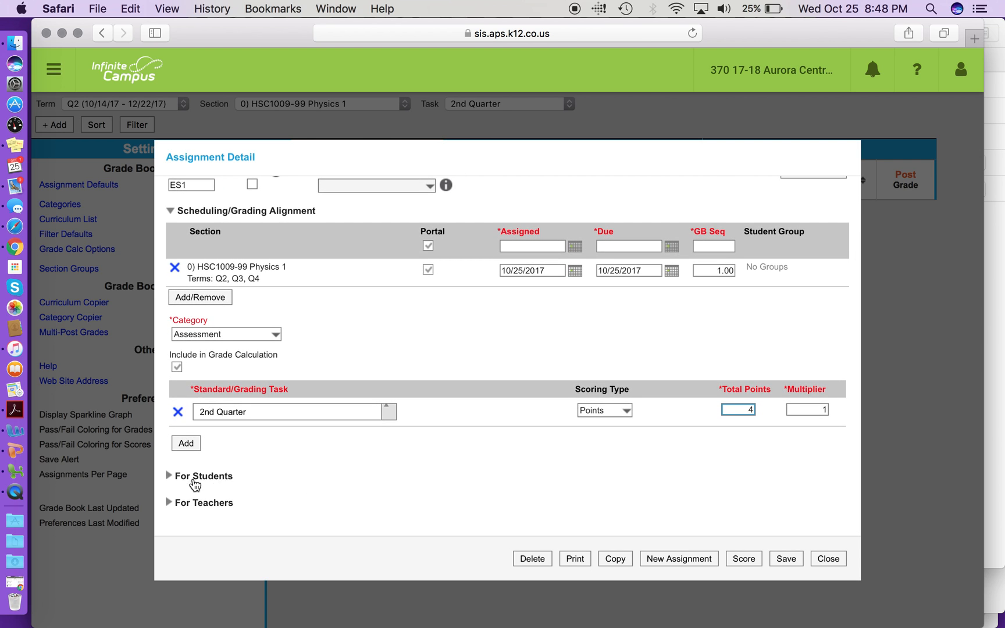
click(169, 475)
scroll(394, 360, up, 3)
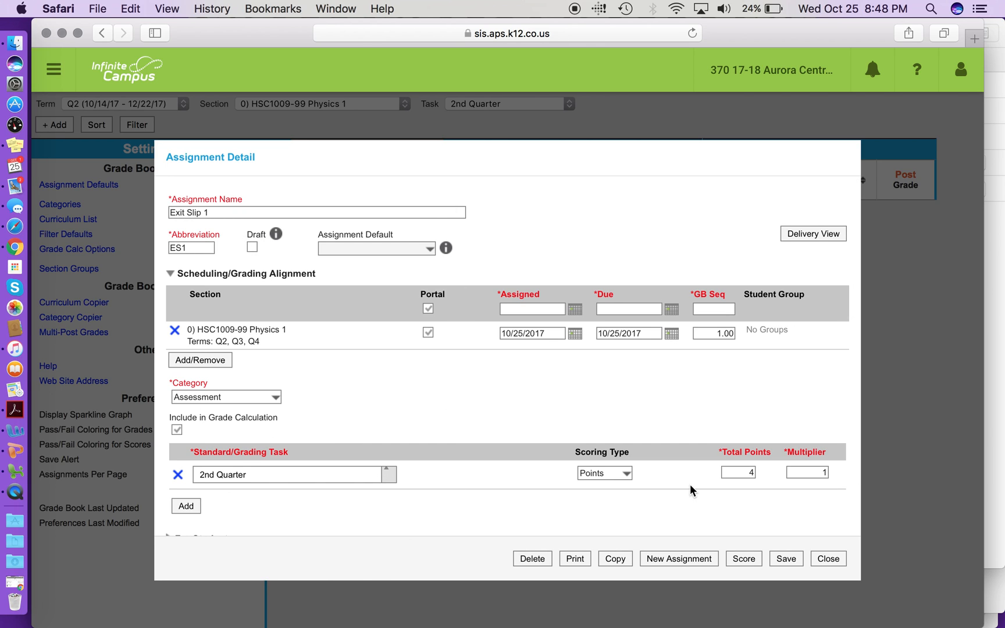
click(786, 559)
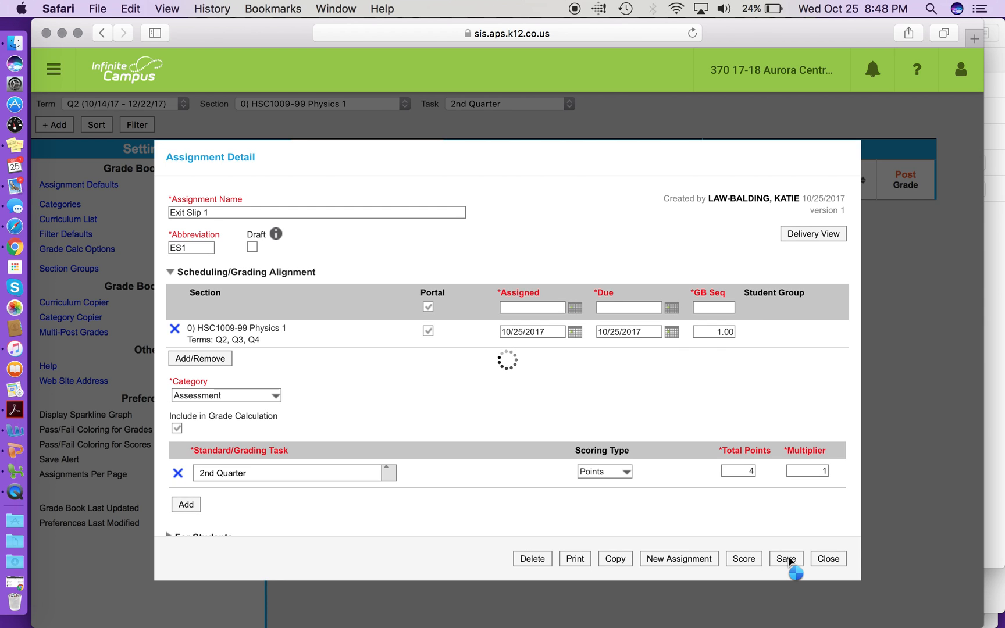
click(828, 559)
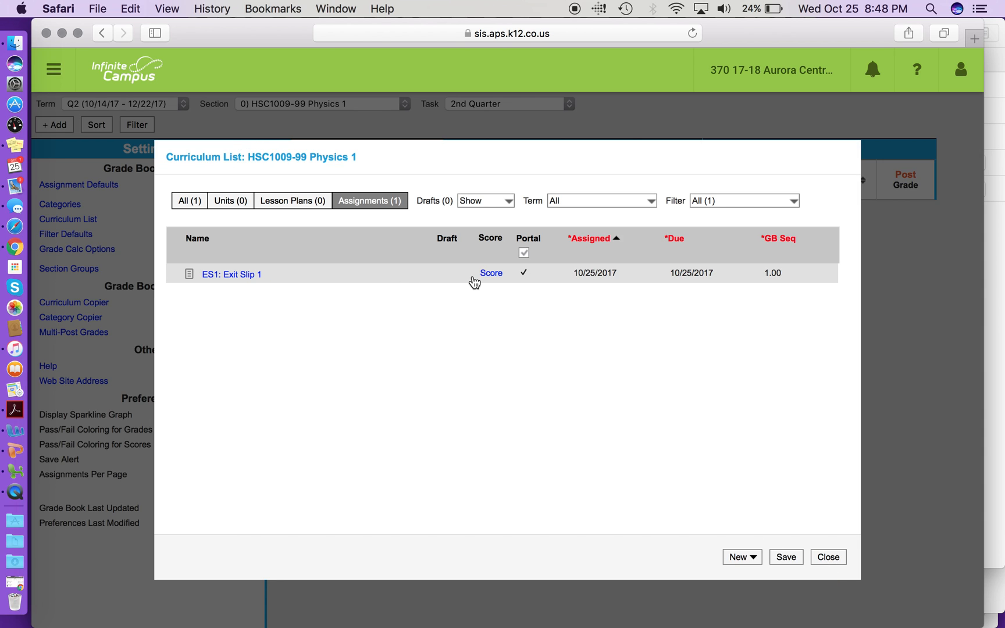
click(828, 557)
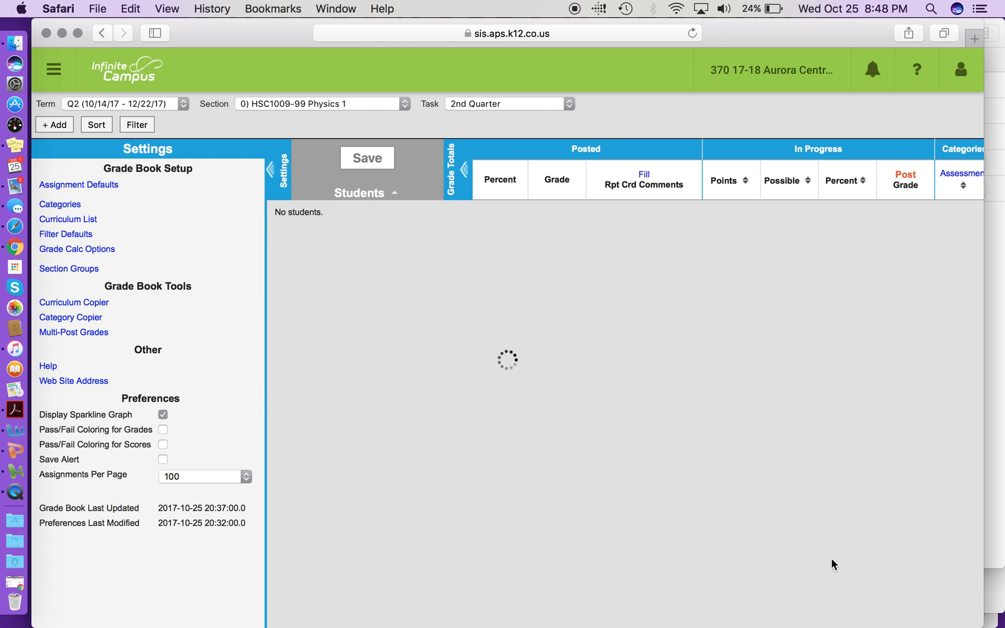
Review the calculation type and grading scale of the Q2 grading tasks and close the options without saving
mouse_move(960, 205)
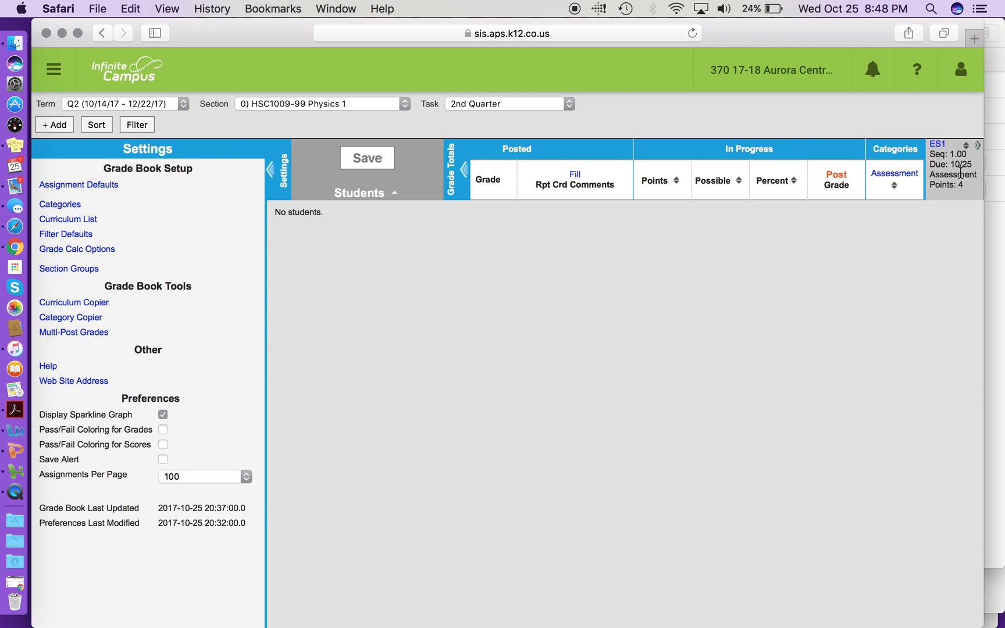
mouse_move(963, 170)
click(65, 255)
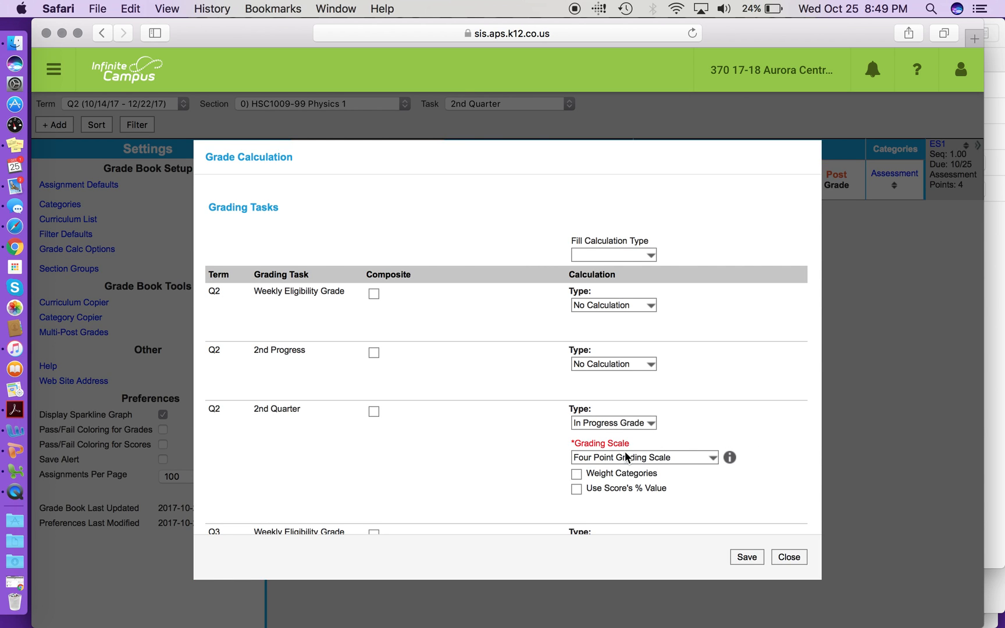
scroll(625, 457, down, 1)
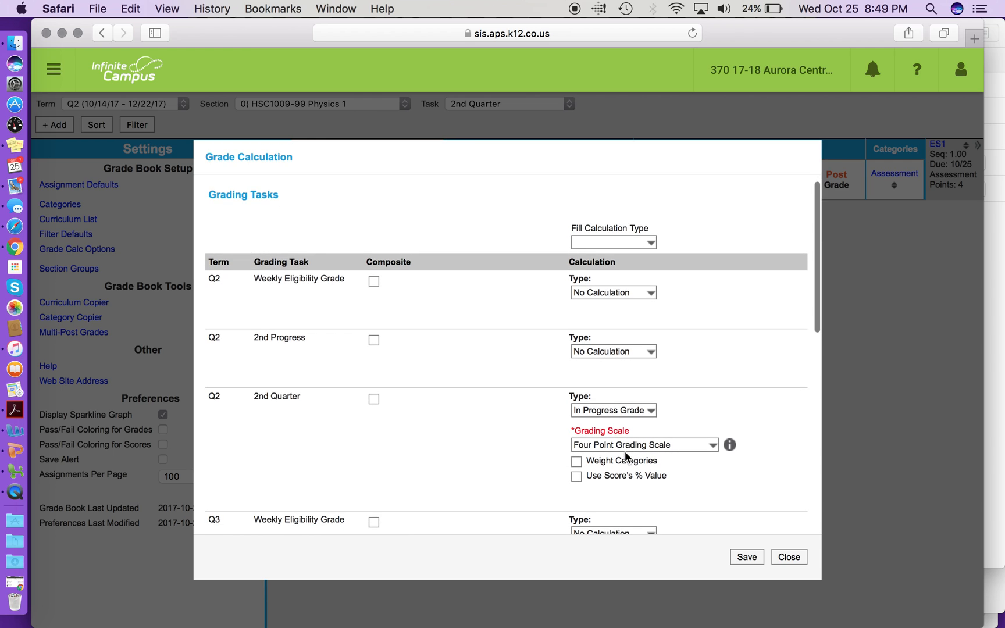
scroll(625, 451, down, 1)
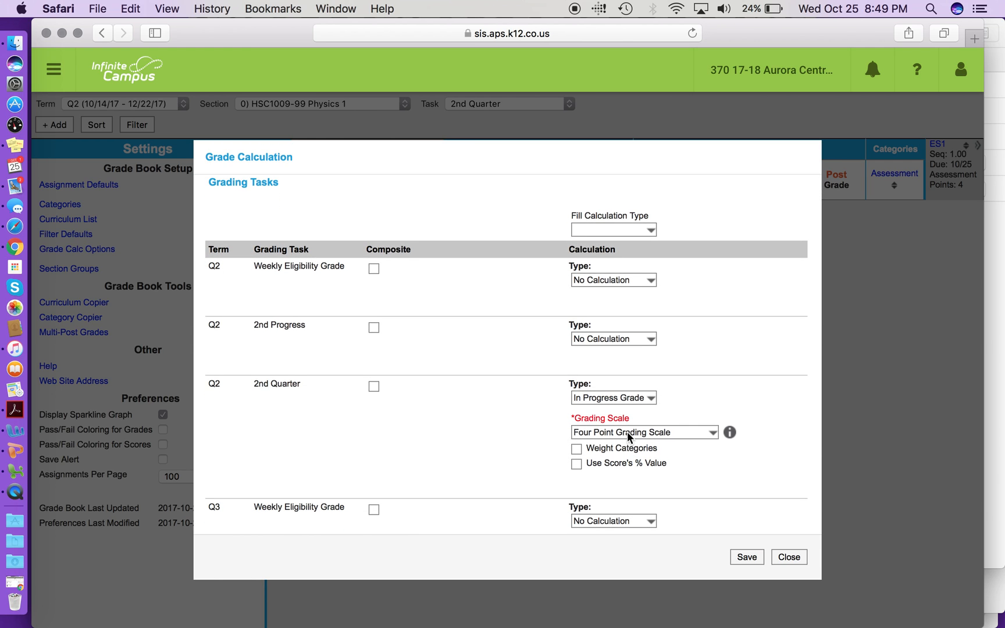
click(791, 557)
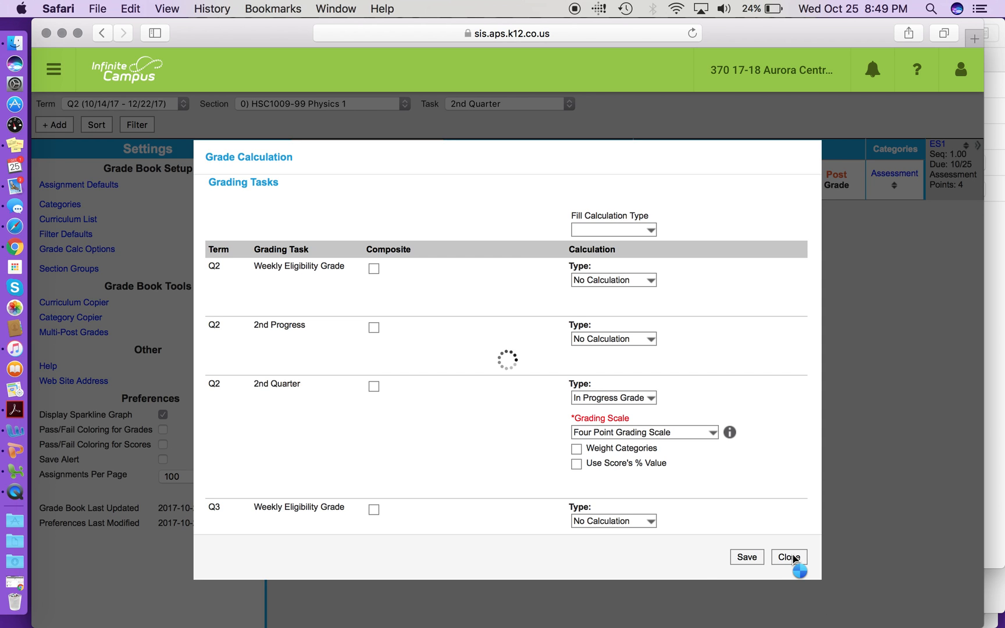